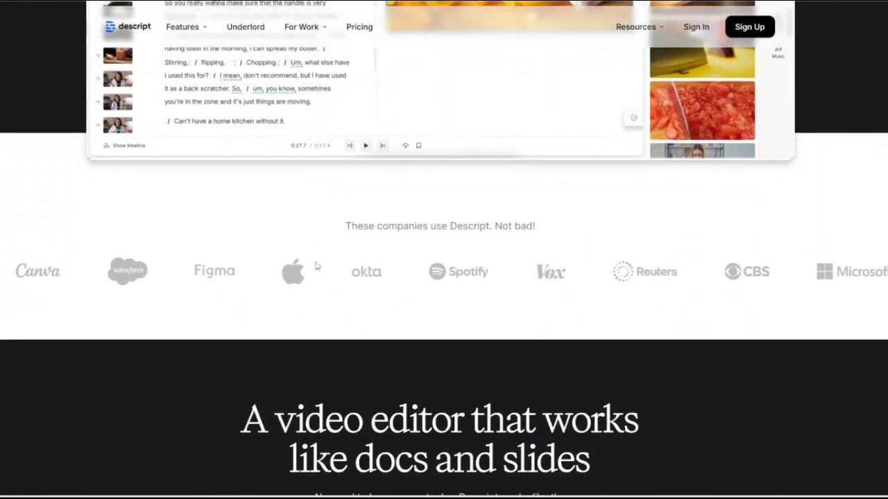
Preview the "Arrange visuals like a slide deck" and "Record, edit, collaborate, and publish" demos on the Descript homepage.
scroll(318, 268, down, 1)
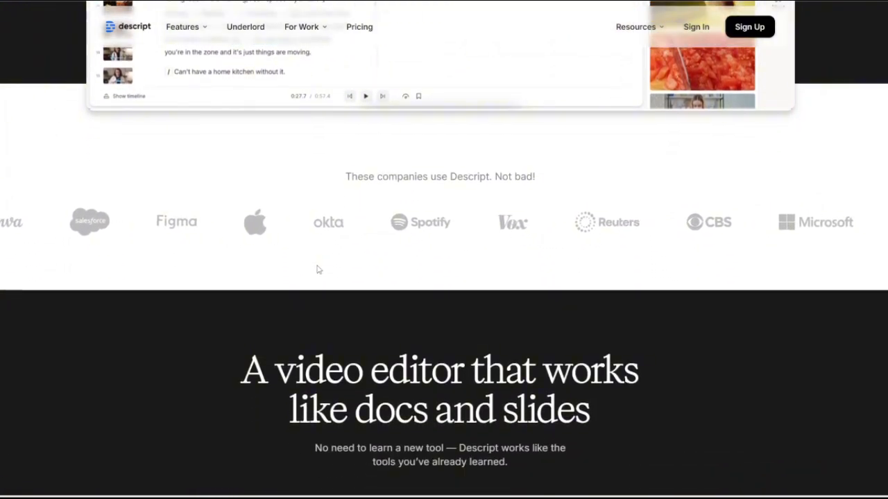
scroll(318, 270, down, 2)
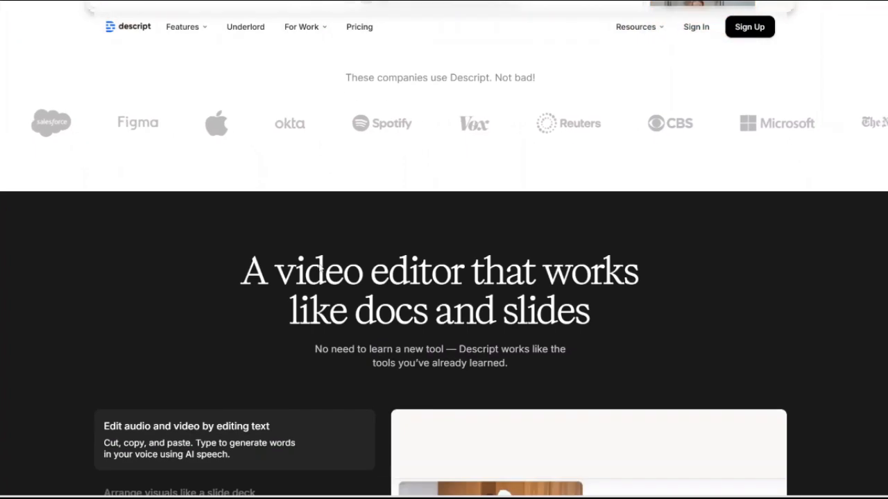
scroll(322, 281, down, 1)
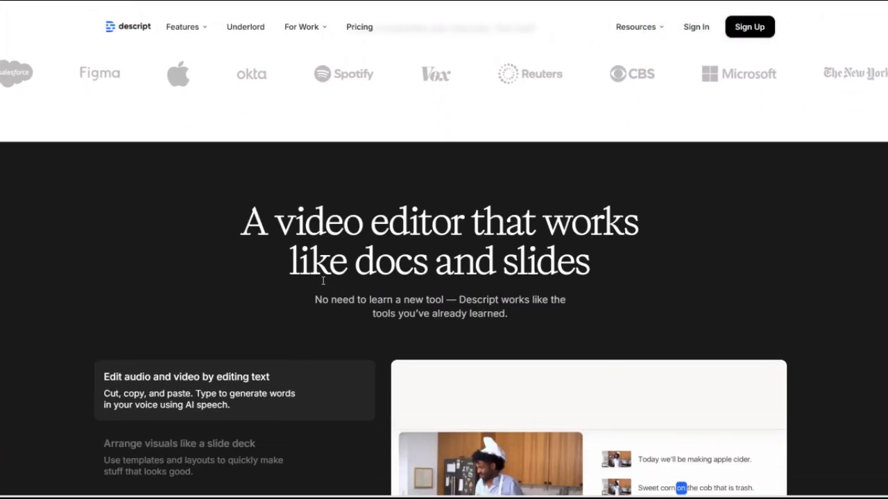
scroll(322, 281, down, 2)
scroll(323, 281, down, 2)
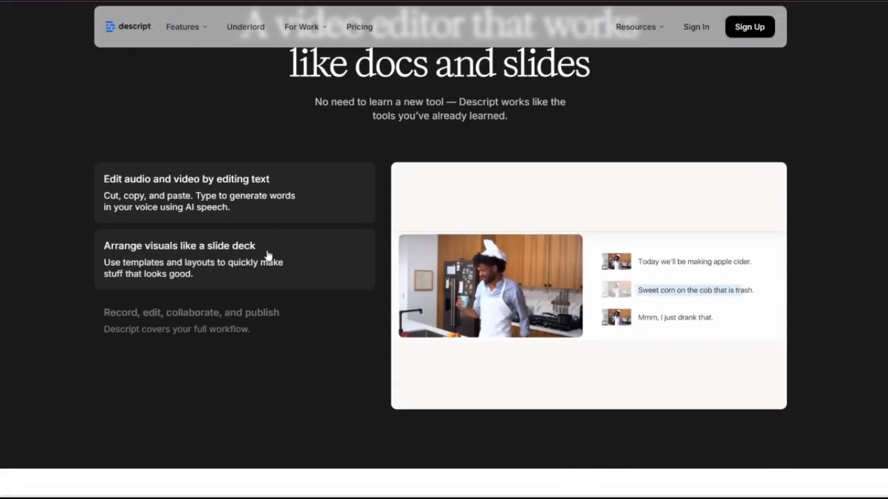
click(234, 262)
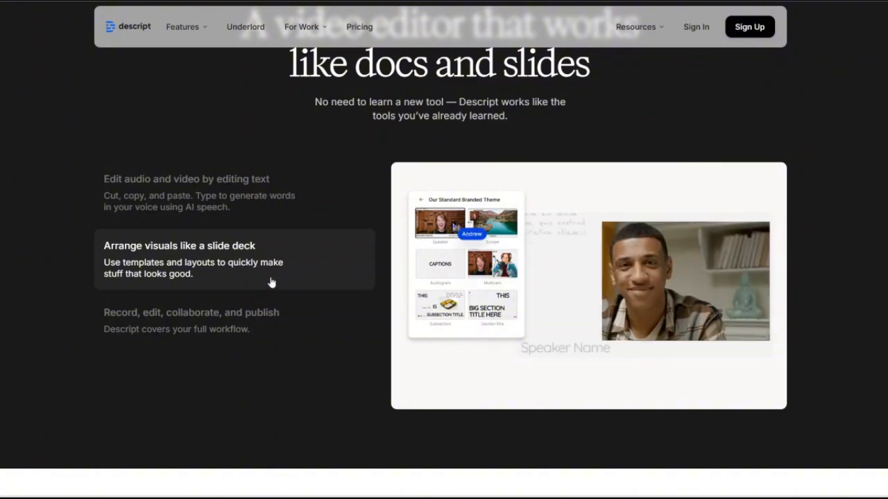
scroll(264, 306, down, 1)
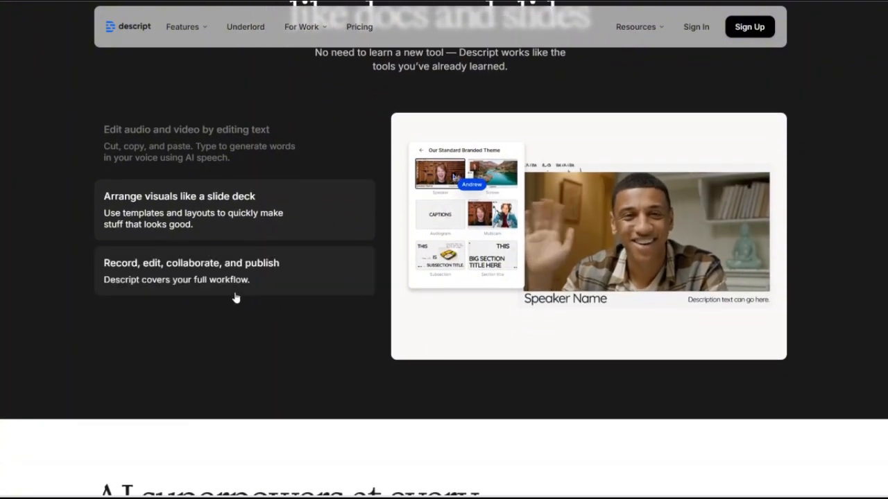
click(234, 286)
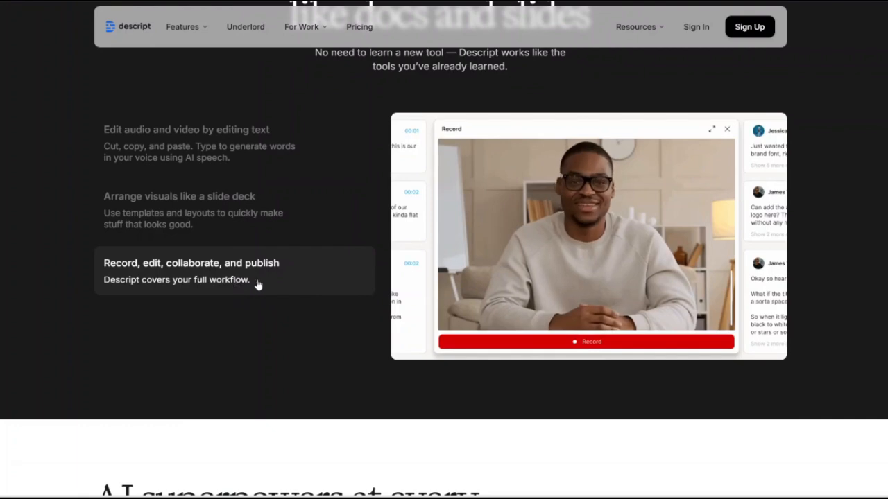
Examine the "AI superpowers at every step" feature cards, from Clips, Translation and Eye Contact through Transcription and Captions.
scroll(290, 308, down, 1)
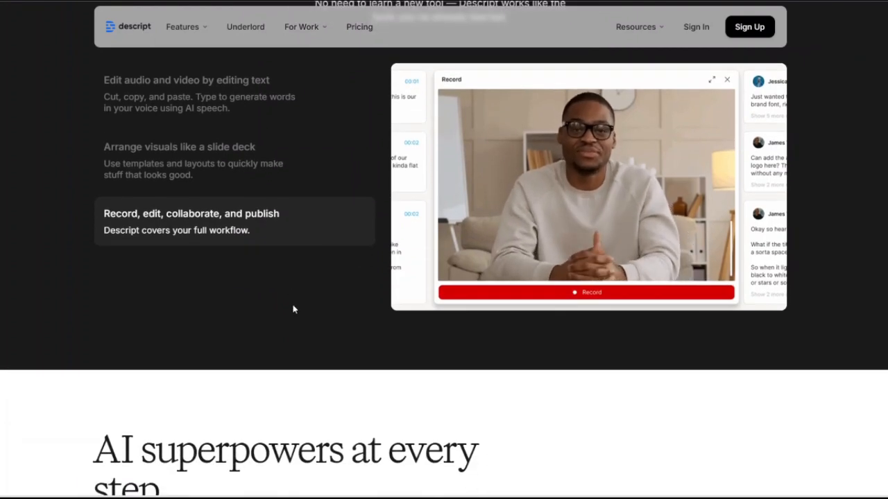
scroll(304, 320, down, 1)
scroll(306, 322, down, 1)
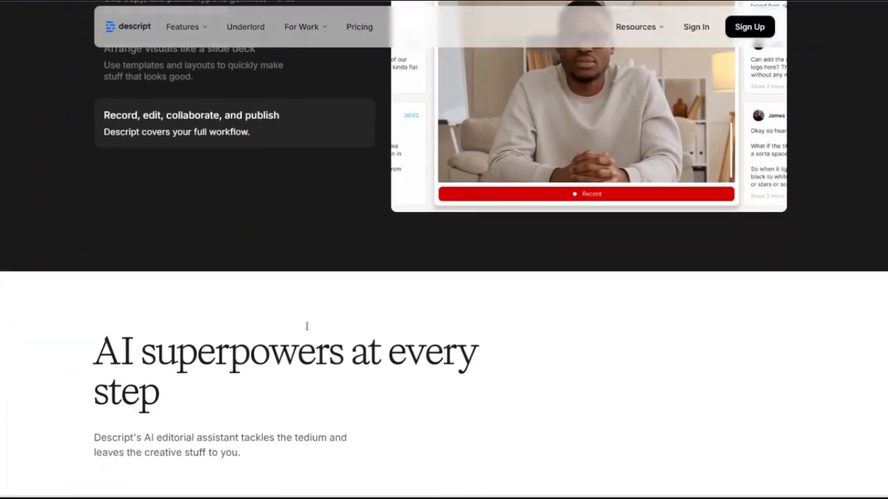
scroll(309, 343, down, 1)
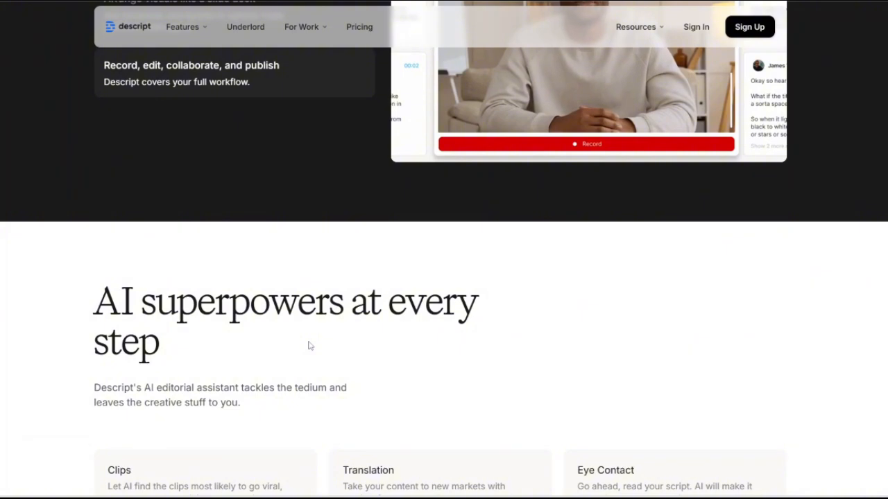
scroll(310, 345, down, 1)
scroll(313, 352, down, 1)
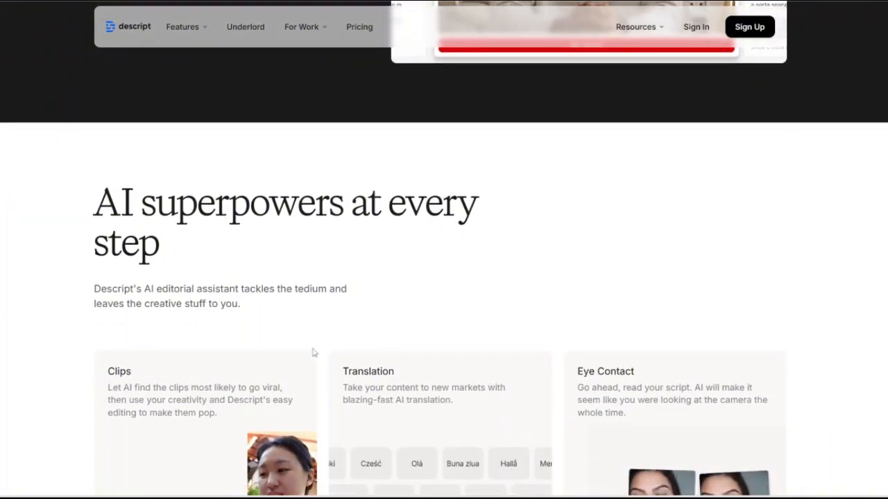
scroll(316, 354, down, 2)
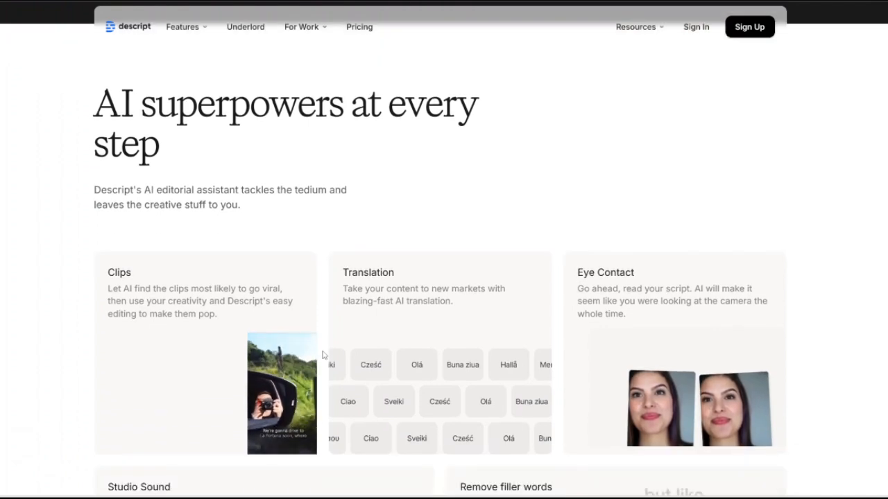
scroll(326, 353, down, 1)
scroll(325, 353, down, 1)
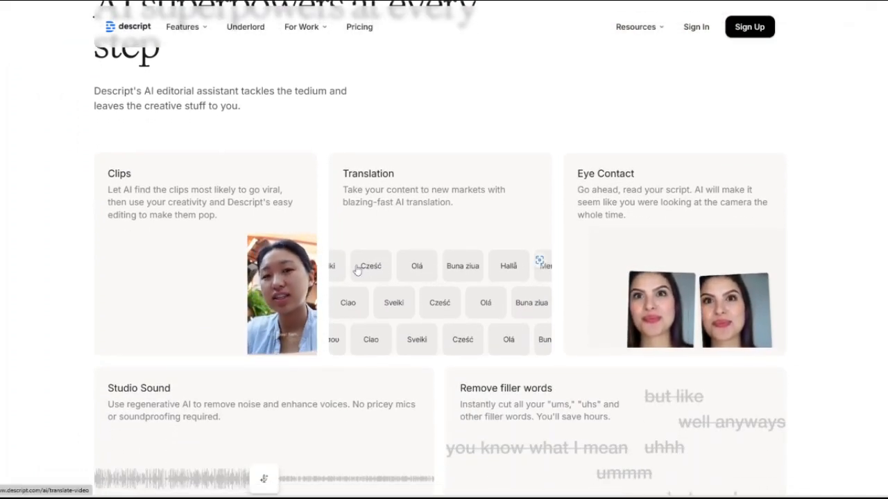
scroll(353, 272, down, 1)
scroll(350, 280, down, 1)
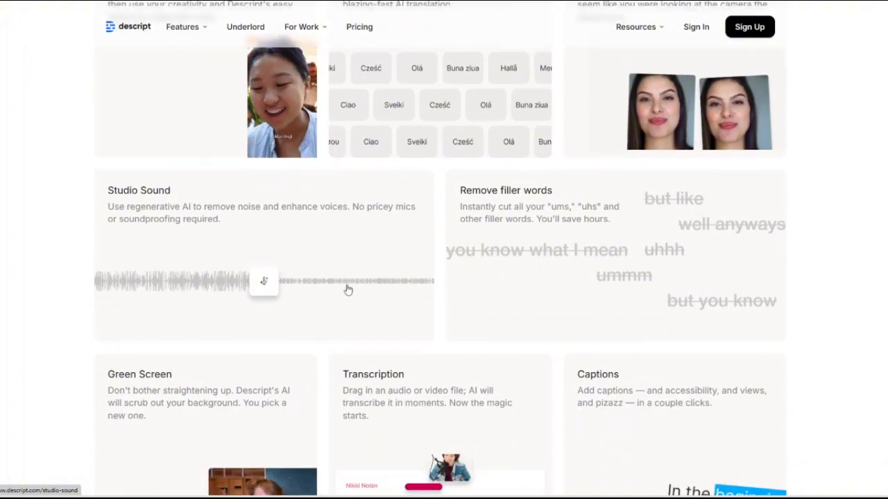
scroll(348, 290, down, 1)
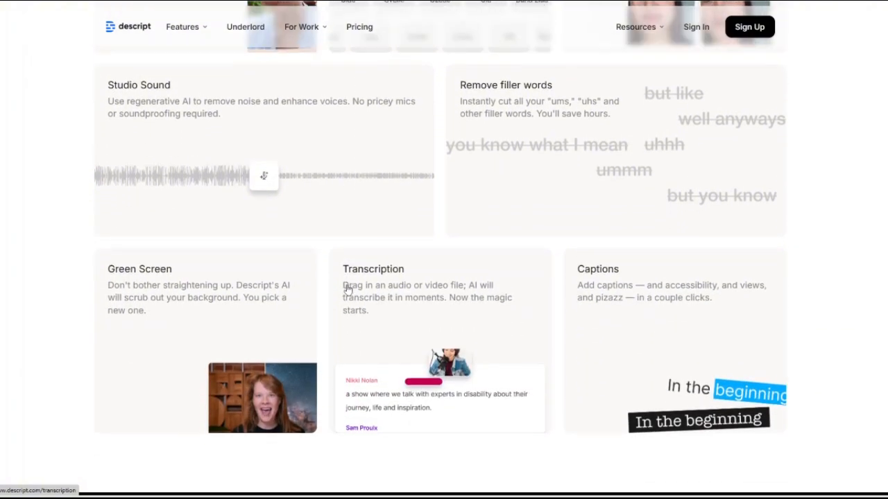
scroll(348, 290, down, 1)
scroll(348, 290, down, 1)
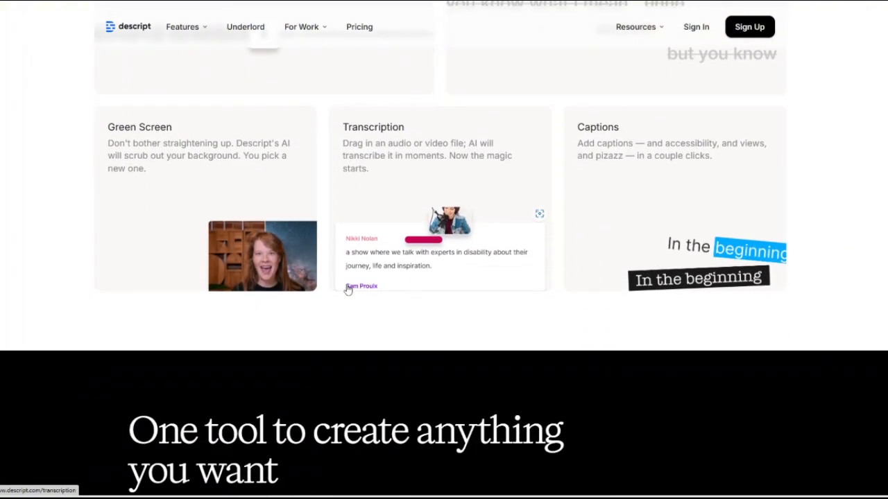
Review the Video content, Podcasts and Clips cards in the "One tool to create anything you want" section.
scroll(348, 290, down, 1)
scroll(348, 290, down, 1)
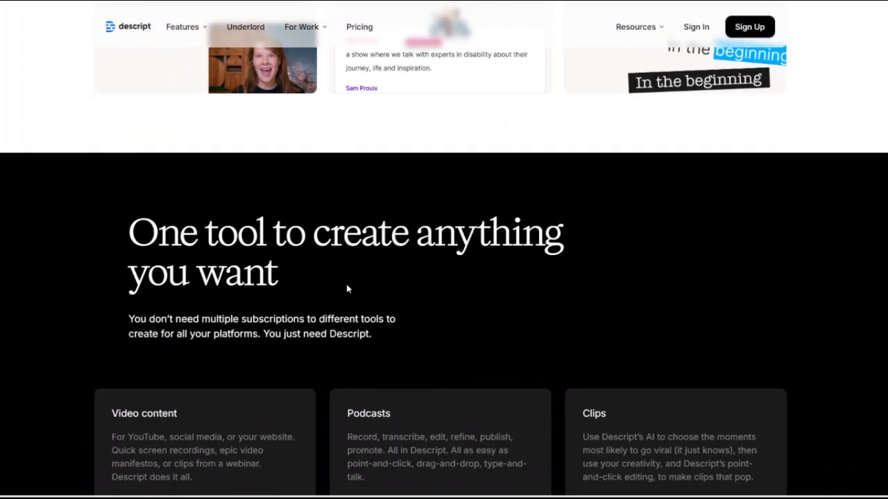
scroll(405, 318, down, 2)
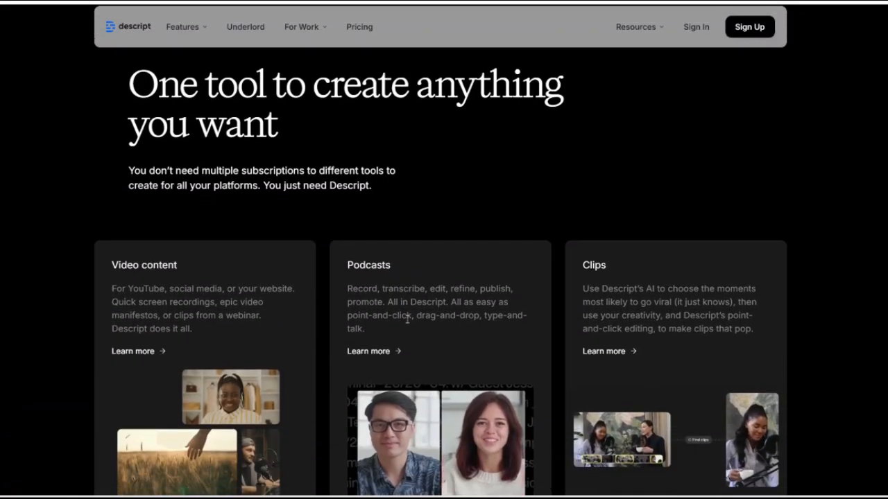
scroll(407, 320, down, 1)
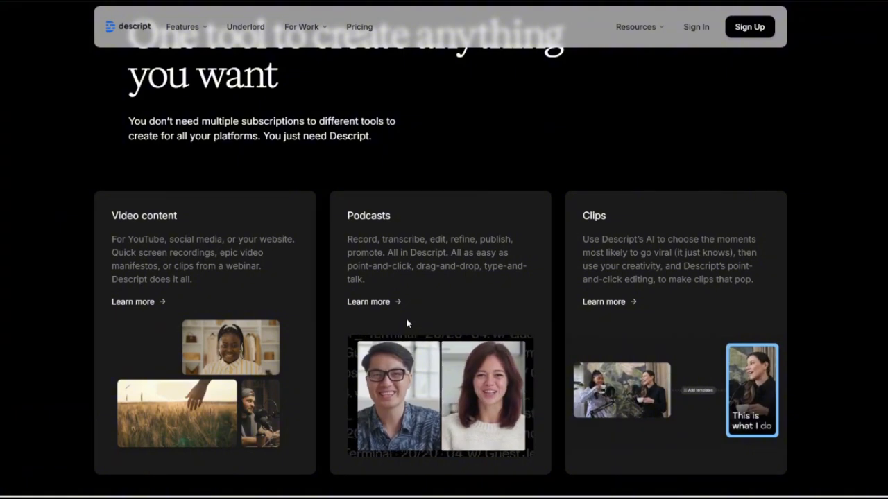
scroll(408, 324, down, 2)
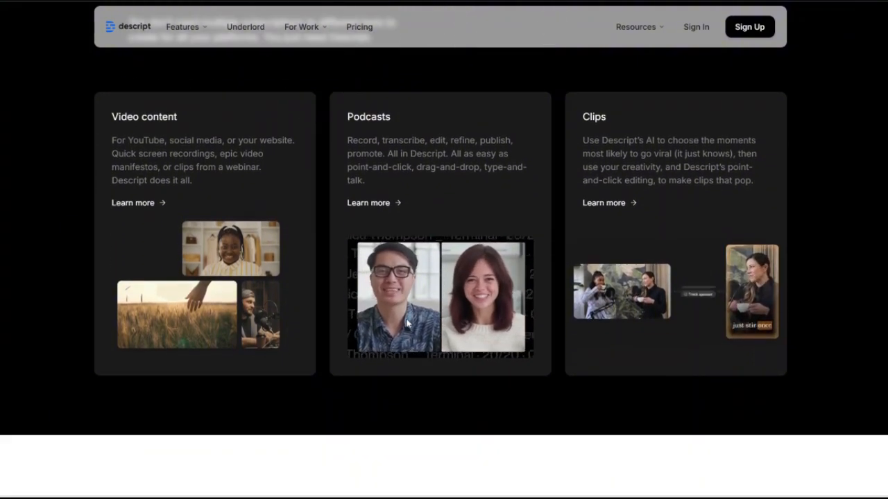
scroll(407, 323, down, 2)
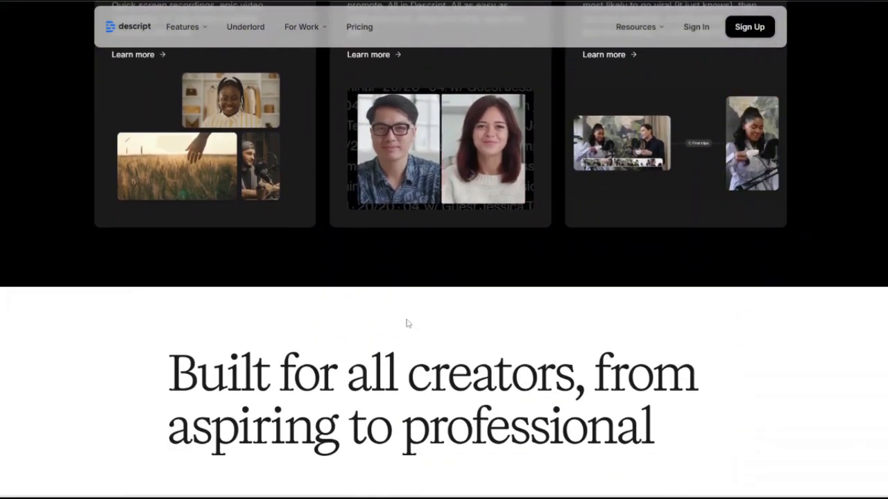
scroll(408, 323, down, 1)
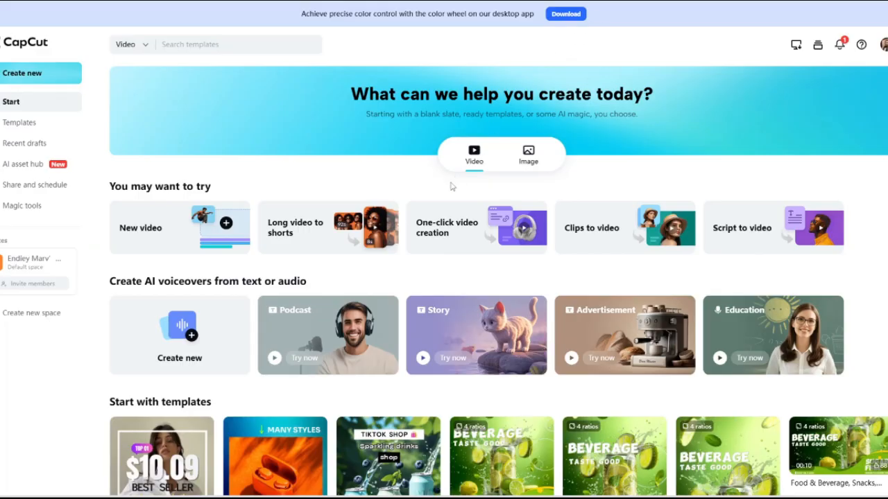
Switch to the CapCut start page and browse its video creation tools, AI voiceover options and video template gallery.
scroll(416, 234, down, 1)
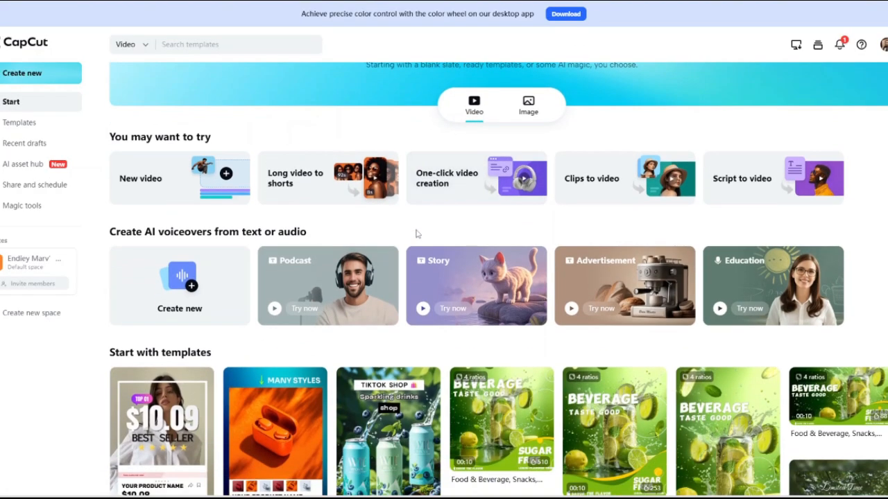
scroll(416, 234, down, 1)
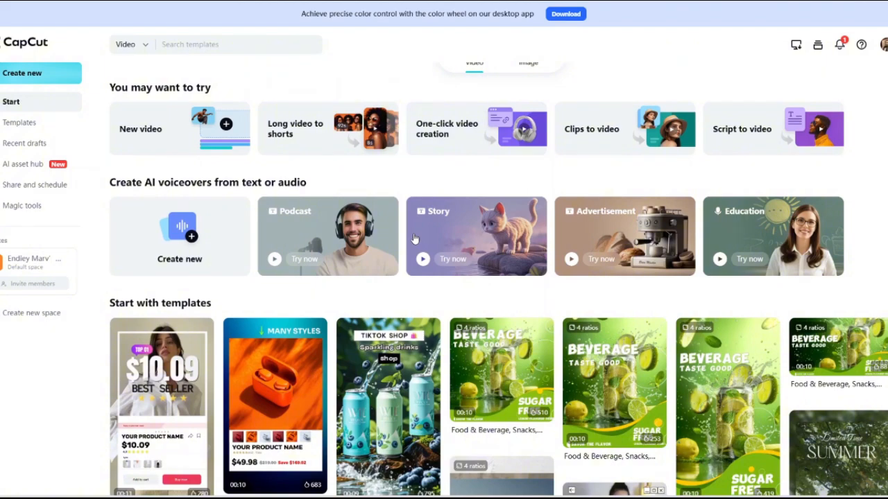
scroll(414, 241, down, 2)
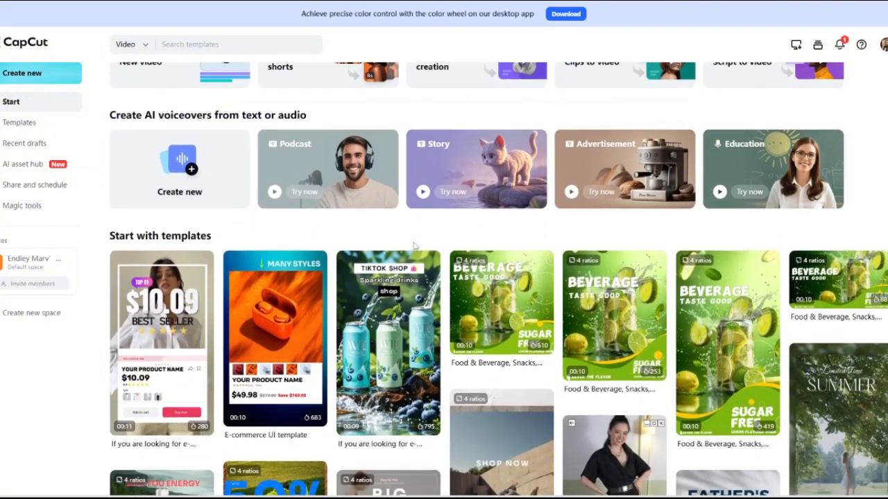
scroll(414, 247, down, 2)
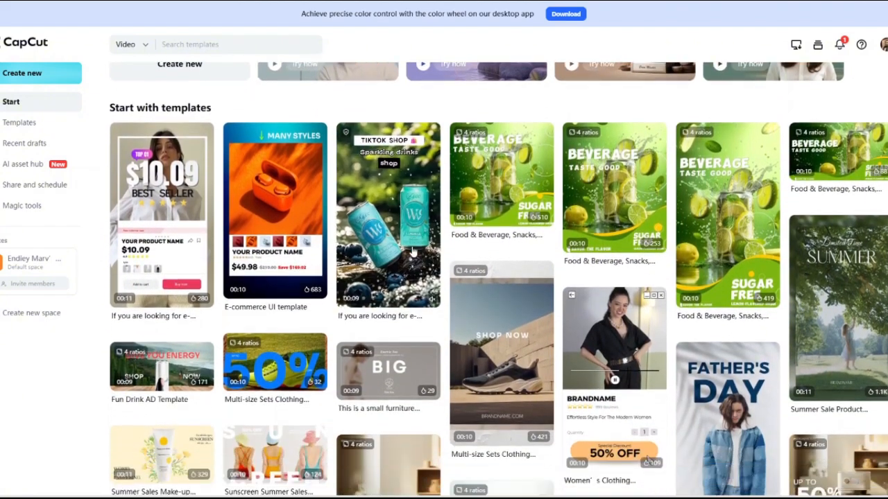
scroll(414, 249, down, 1)
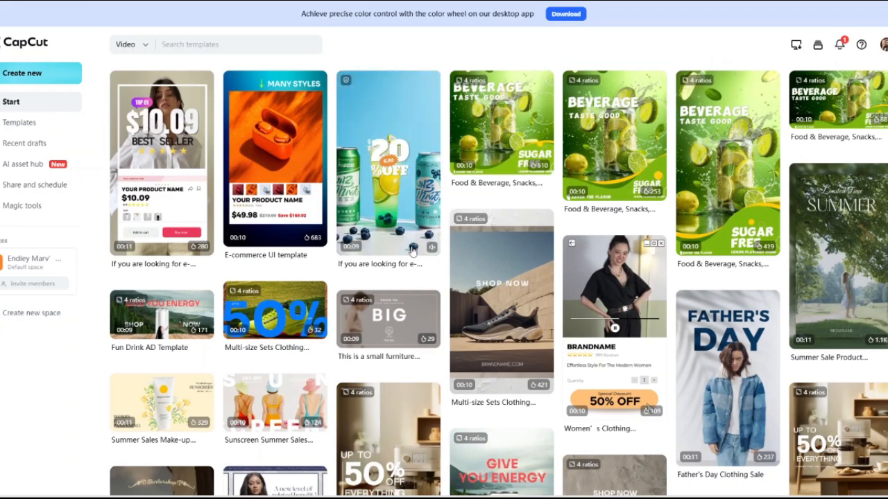
scroll(414, 251, down, 2)
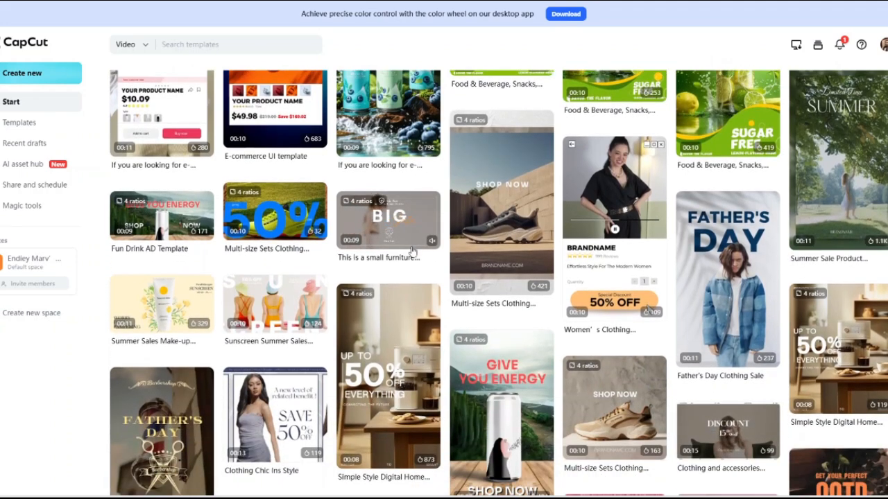
scroll(415, 250, down, 2)
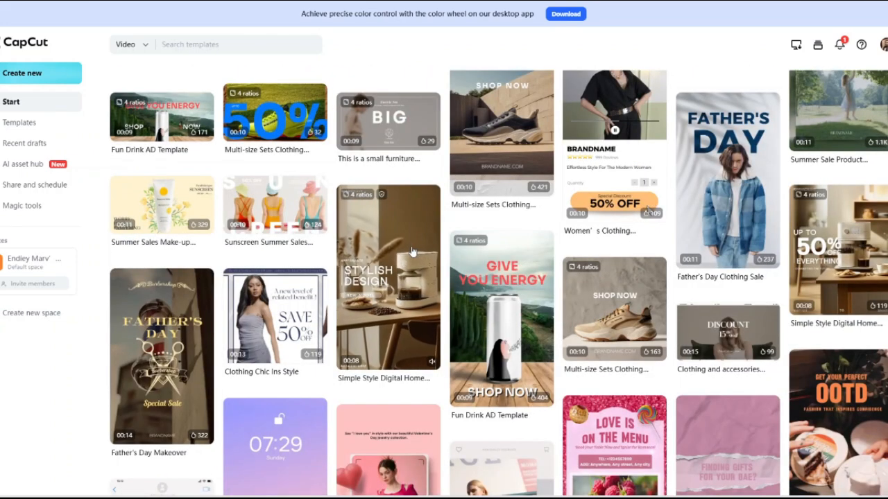
scroll(411, 251, down, 2)
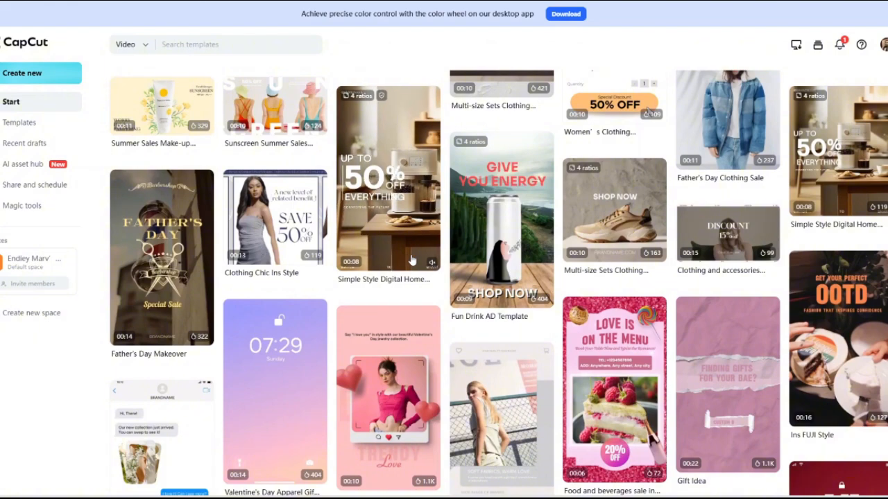
scroll(411, 260, down, 2)
scroll(411, 261, down, 2)
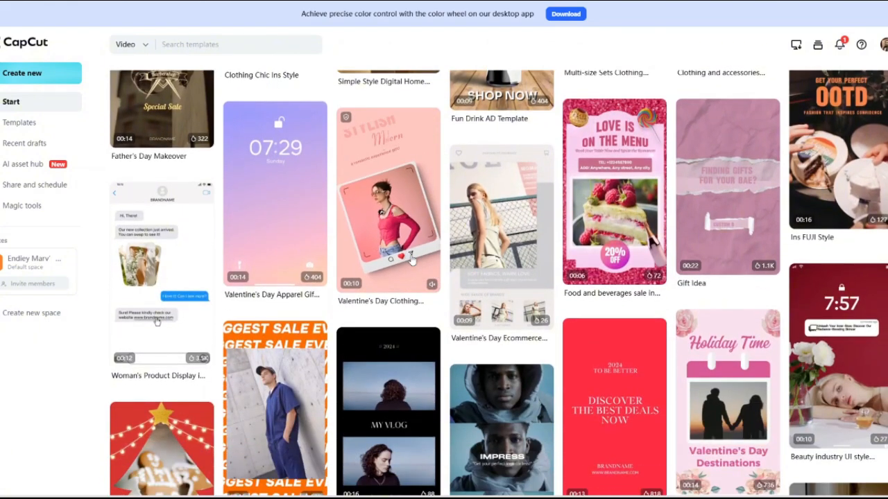
scroll(411, 260, down, 2)
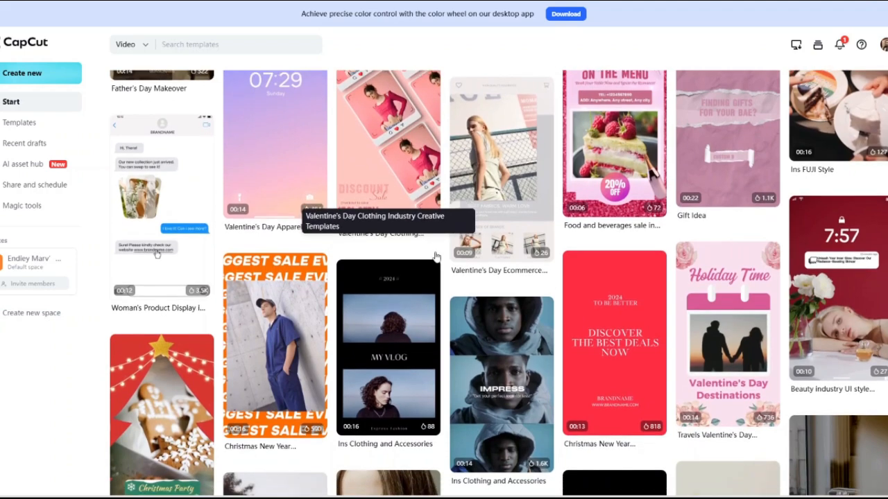
scroll(435, 258, down, 2)
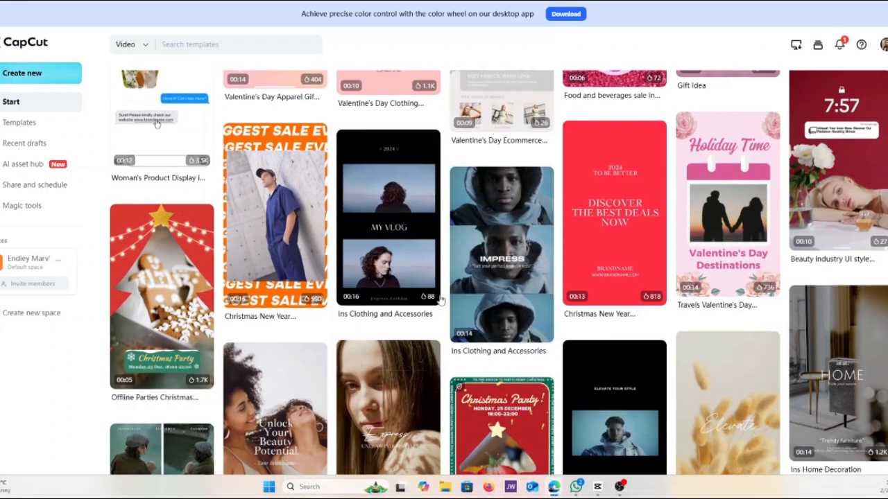
scroll(437, 296, down, 3)
scroll(425, 294, down, 1)
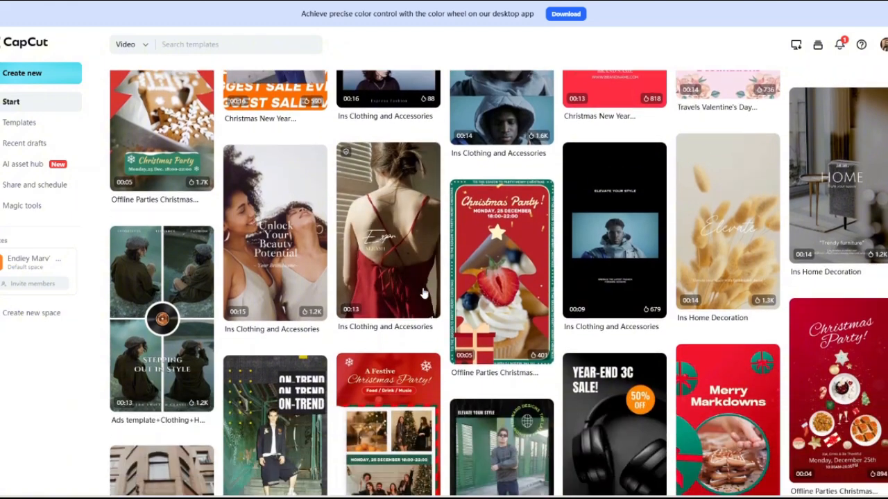
scroll(425, 294, down, 3)
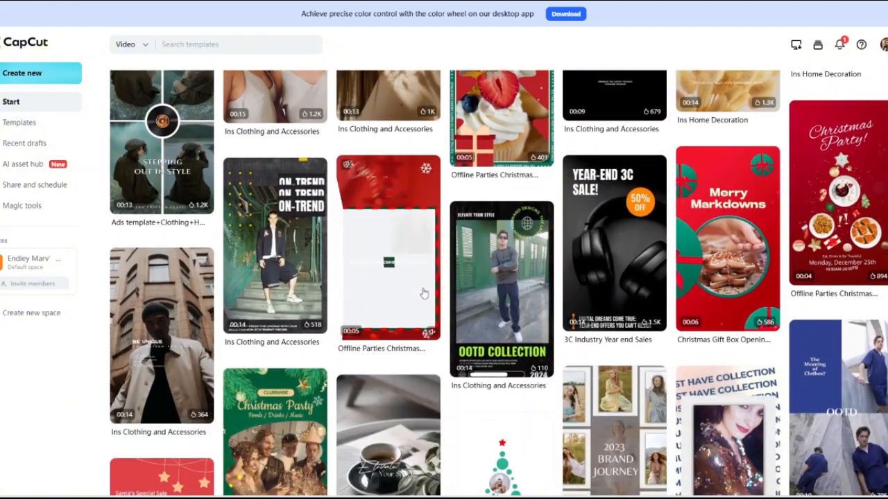
Browse further through the video template gallery, from the clothing and Christmas templates to the Black Friday and food templates.
scroll(425, 294, down, 3)
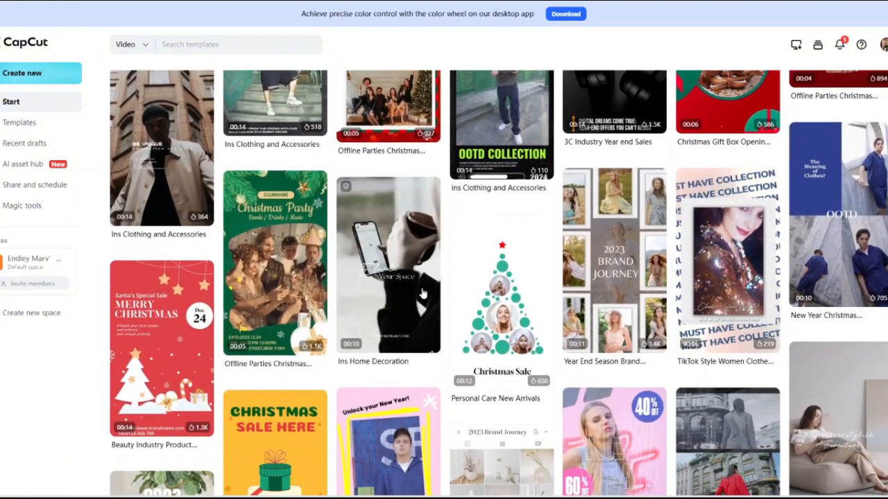
scroll(424, 295, down, 2)
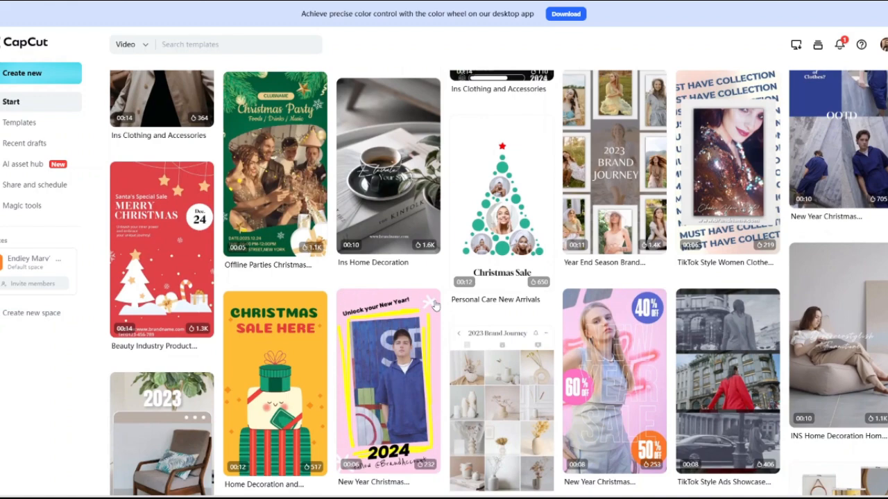
scroll(435, 306, down, 2)
scroll(437, 308, down, 3)
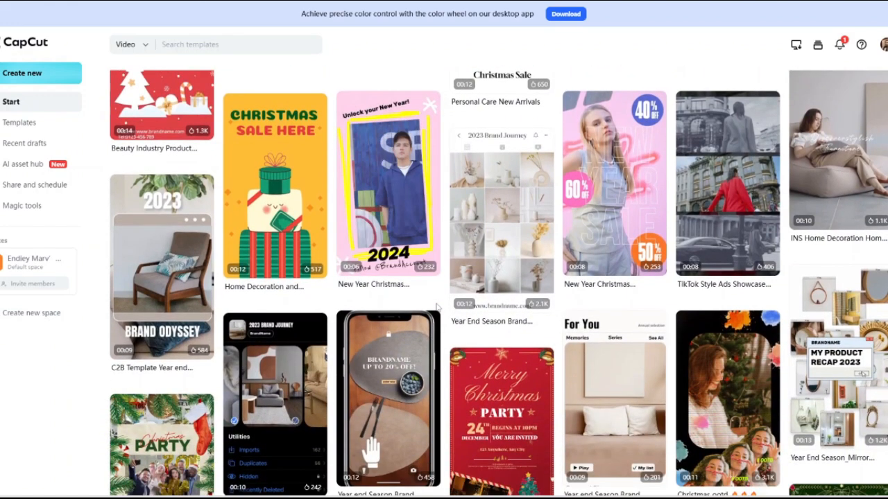
scroll(442, 317, down, 5)
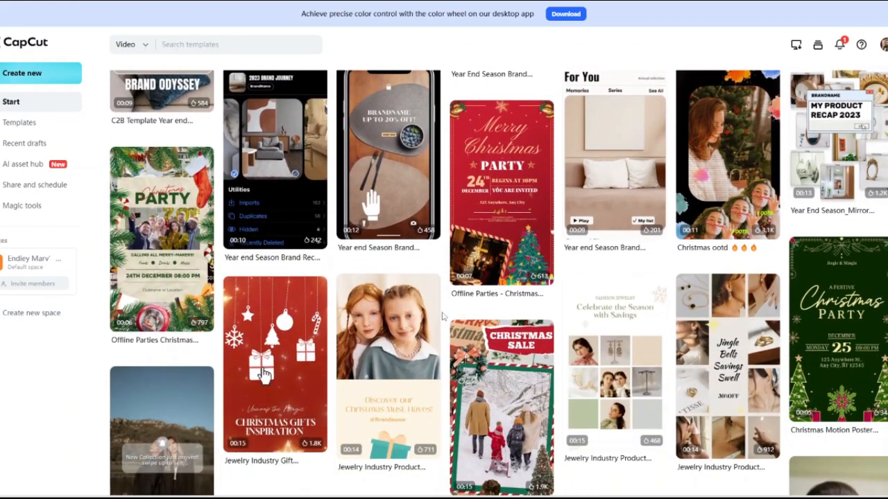
scroll(444, 316, down, 3)
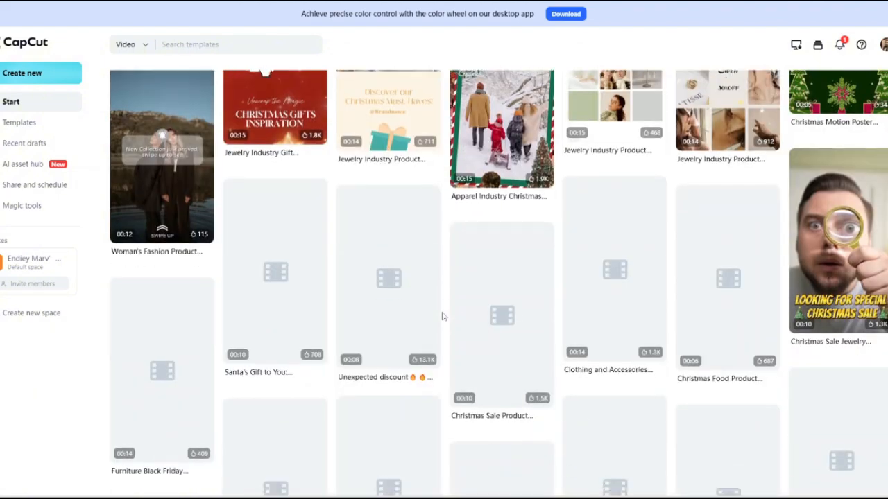
scroll(442, 316, down, 3)
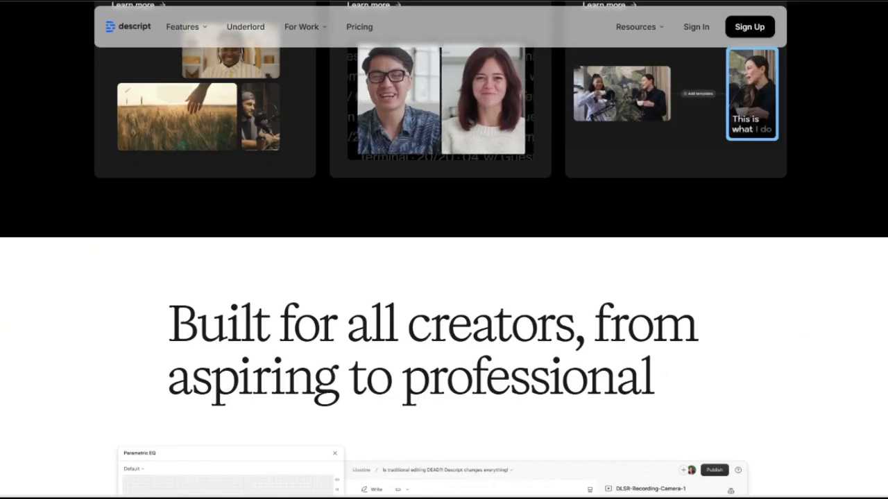
scroll(169, 197, down, 2)
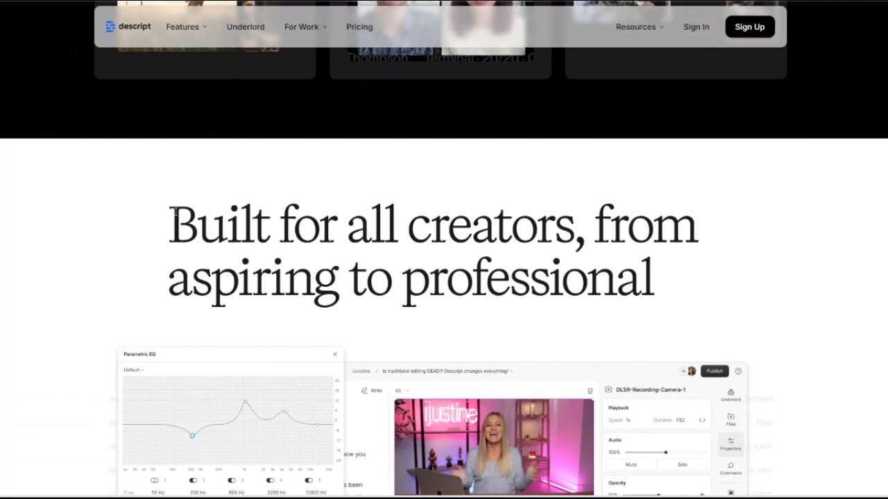
Return to the Descript homepage and examine the editor and timeline demo under "Built for all creators, from aspiring to professional".
scroll(175, 215, down, 2)
scroll(175, 218, down, 1)
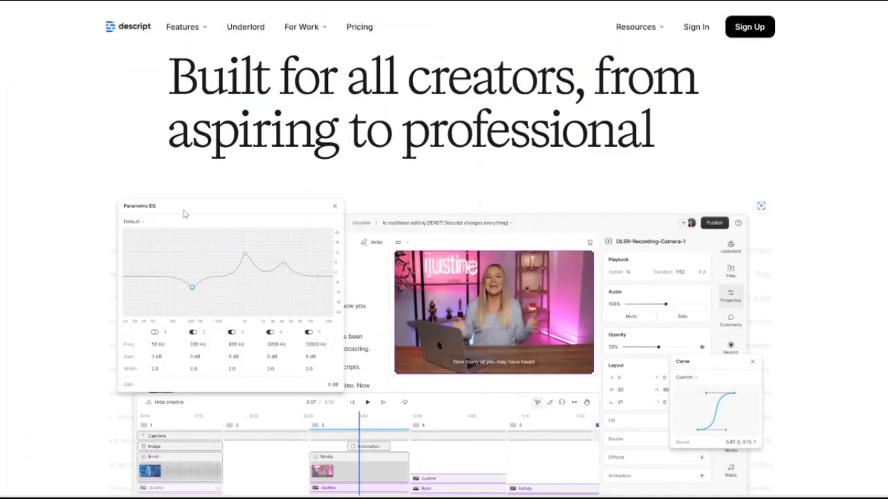
scroll(184, 215, down, 2)
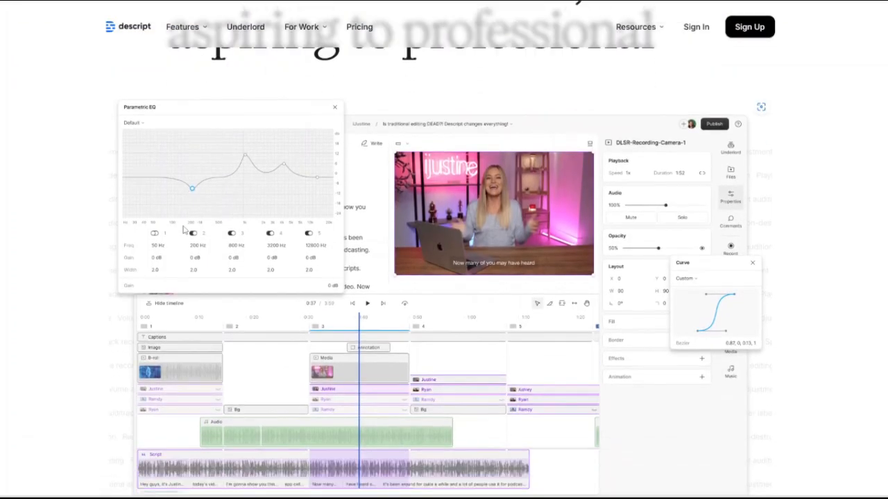
scroll(185, 231, down, 4)
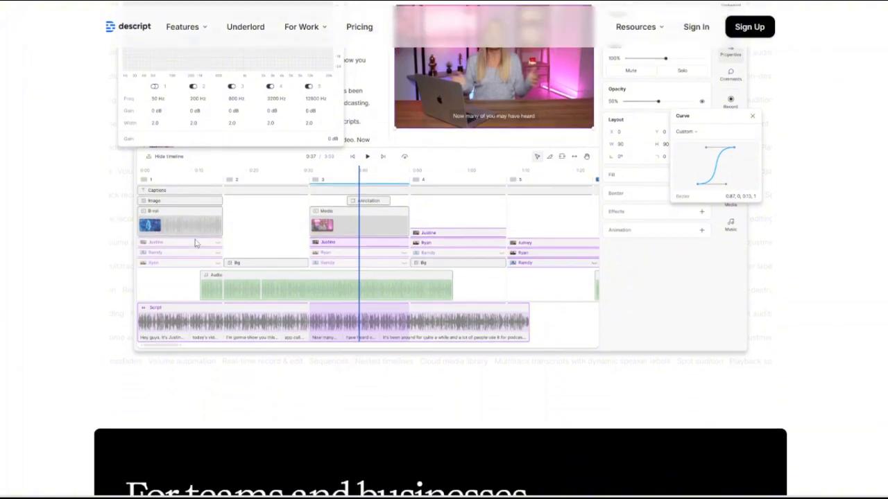
scroll(187, 198, down, 1)
scroll(186, 198, down, 2)
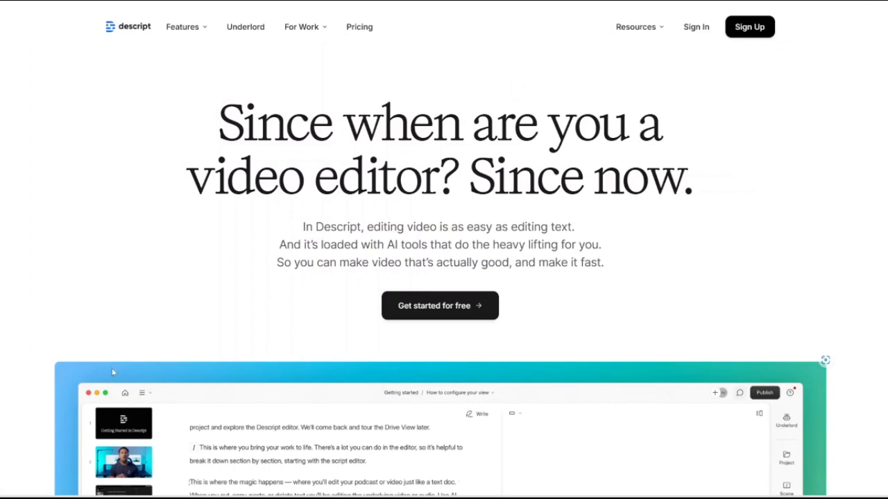
Examine the homepage introduction "Since when are you a video editor? Since now." and its text-based editor demo.
scroll(106, 347, down, 4)
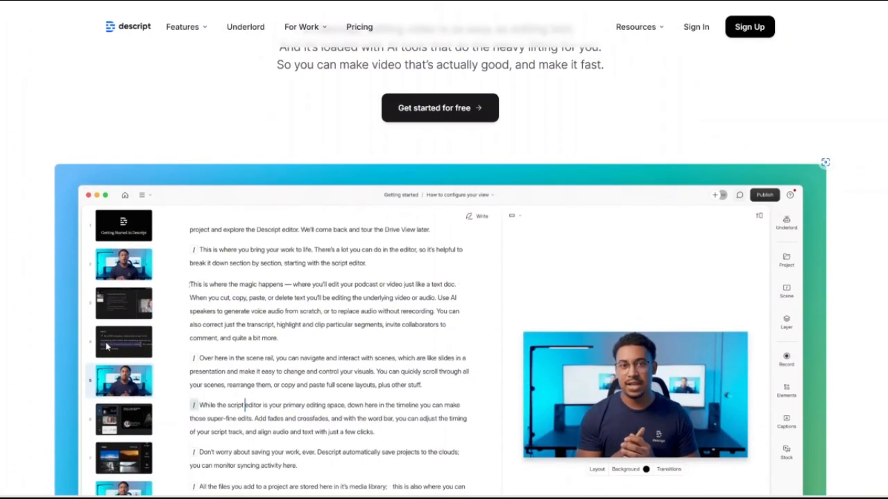
scroll(106, 346, down, 1)
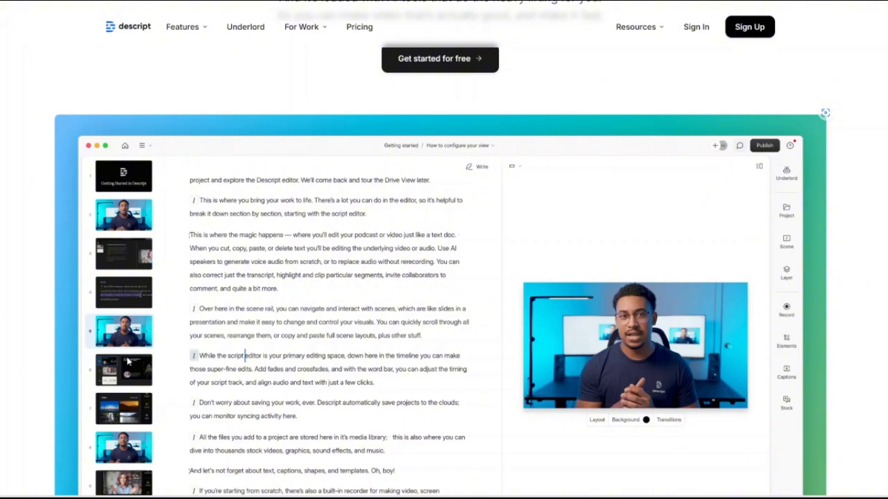
scroll(128, 361, down, 2)
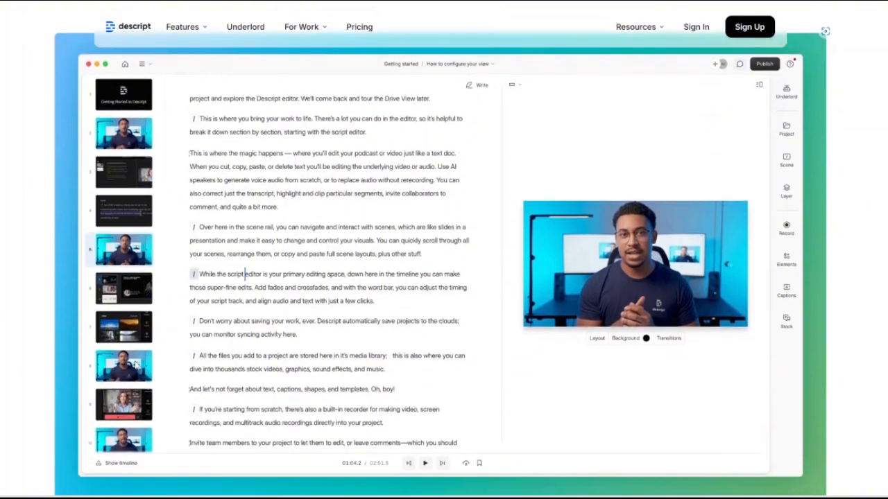
scroll(147, 367, down, 3)
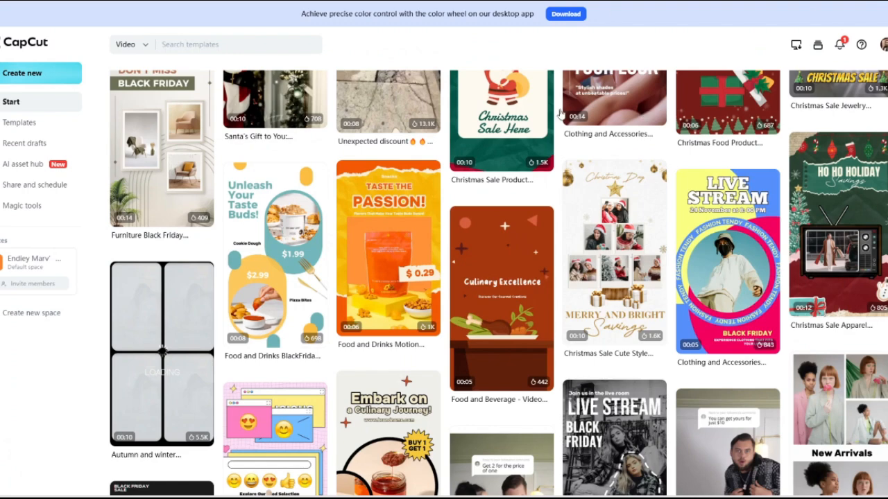
Switch to CapCut's Templates page and browse its video templates.
scroll(368, 260, down, 4)
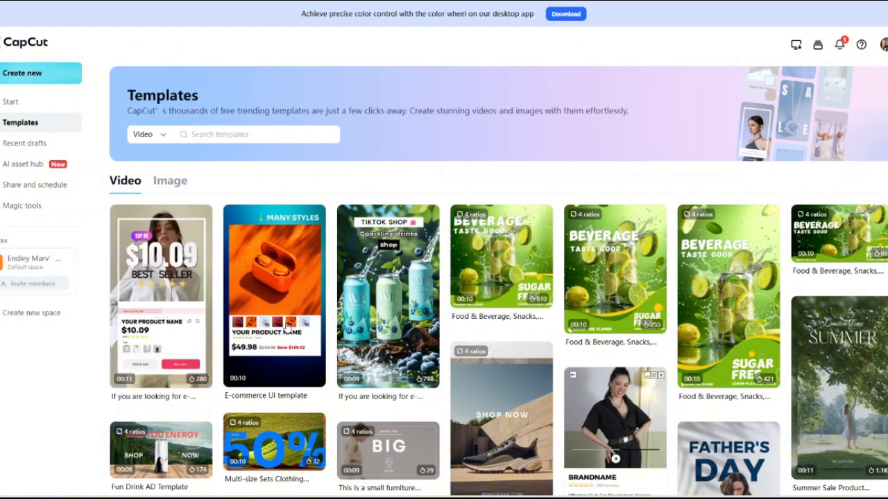
scroll(338, 305, down, 3)
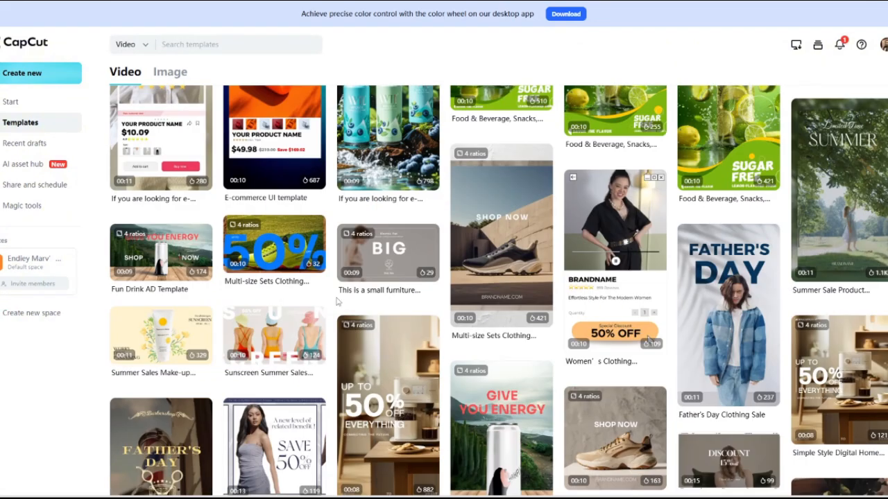
Preview the Queen voice among the Trending voices in the AI asset hub and open Share and schedule.
click(21, 166)
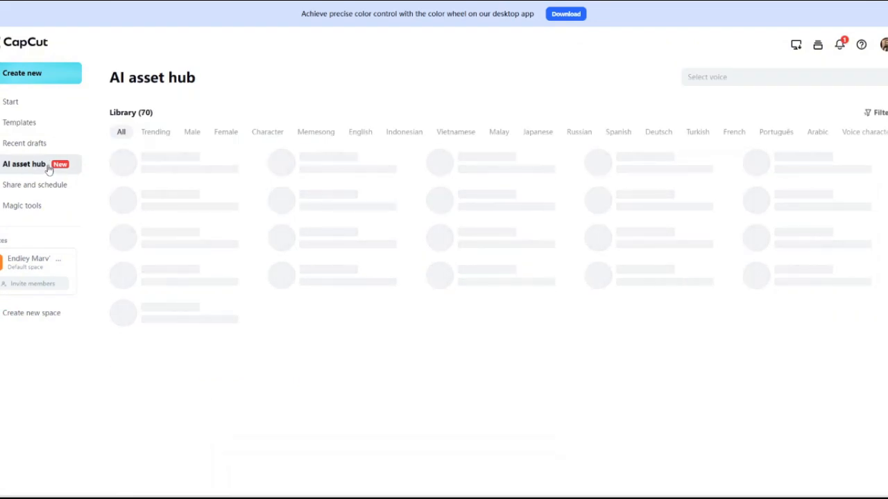
click(160, 135)
click(132, 202)
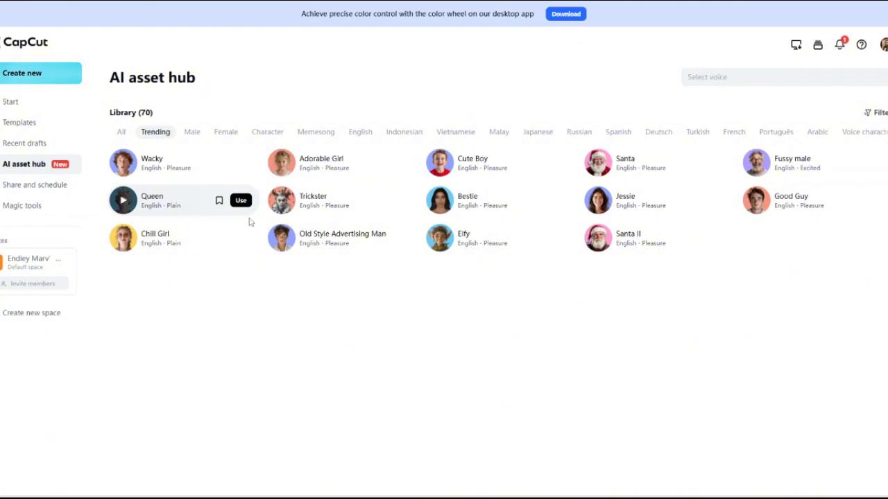
mouse_move(277, 250)
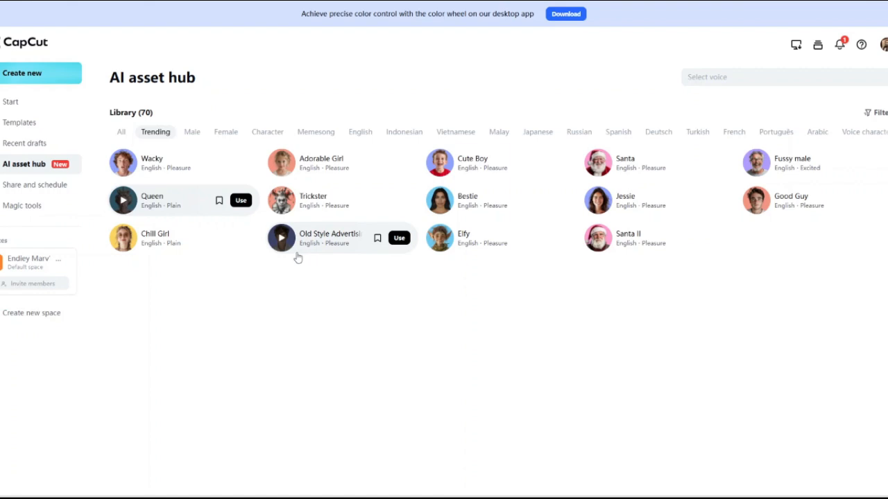
mouse_move(242, 250)
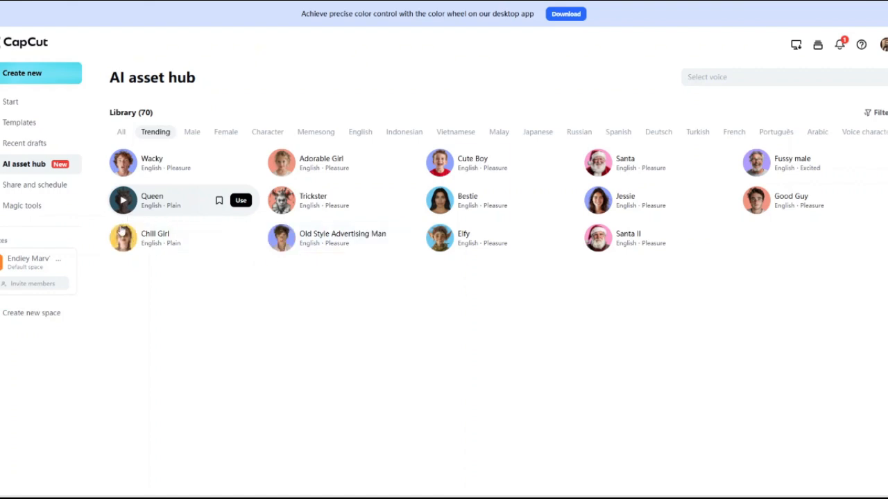
click(23, 188)
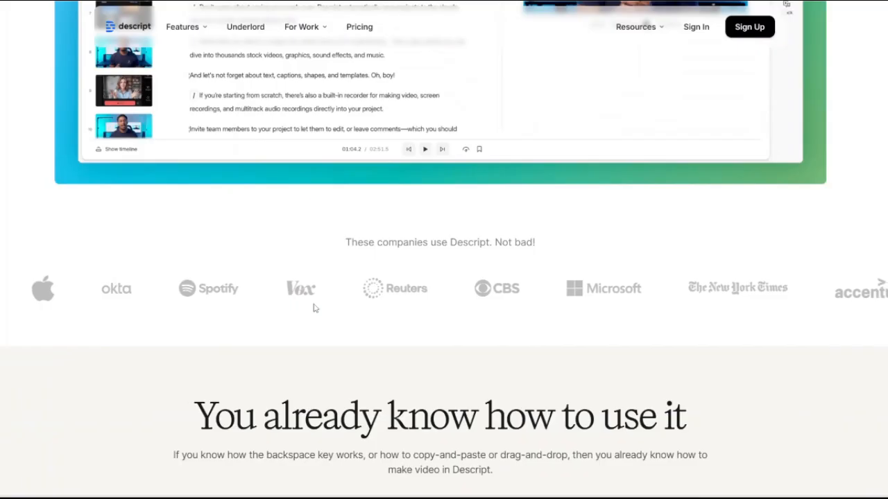
Return to the Descript homepage and review the company logos and the "You already know how to use it" transcript editing demo.
scroll(313, 308, down, 2)
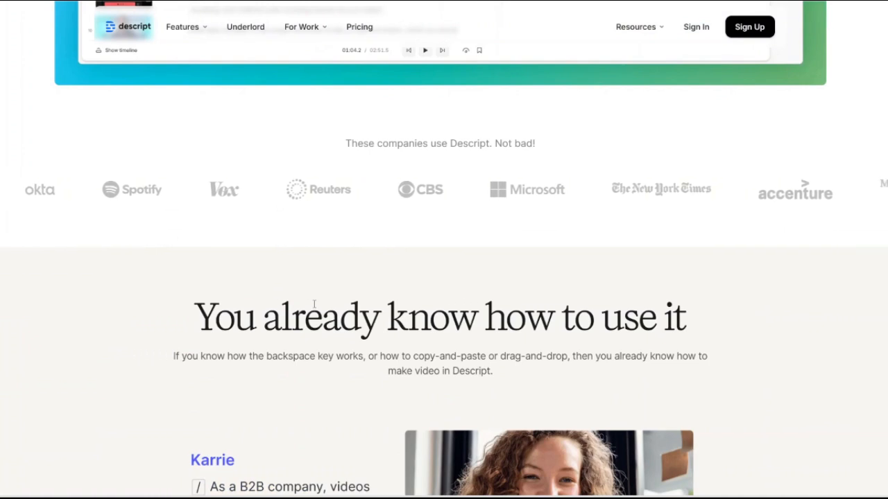
scroll(316, 302, down, 1)
scroll(320, 292, down, 1)
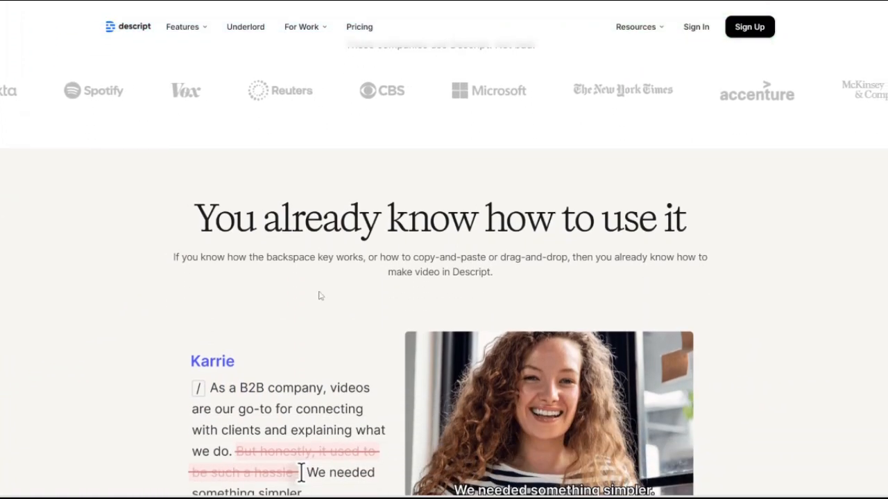
scroll(324, 292, down, 1)
scroll(324, 291, down, 3)
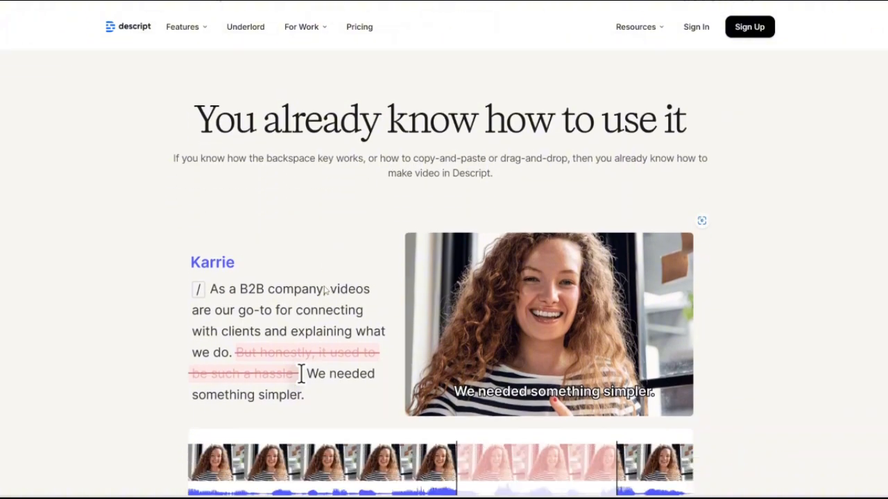
scroll(324, 290, down, 6)
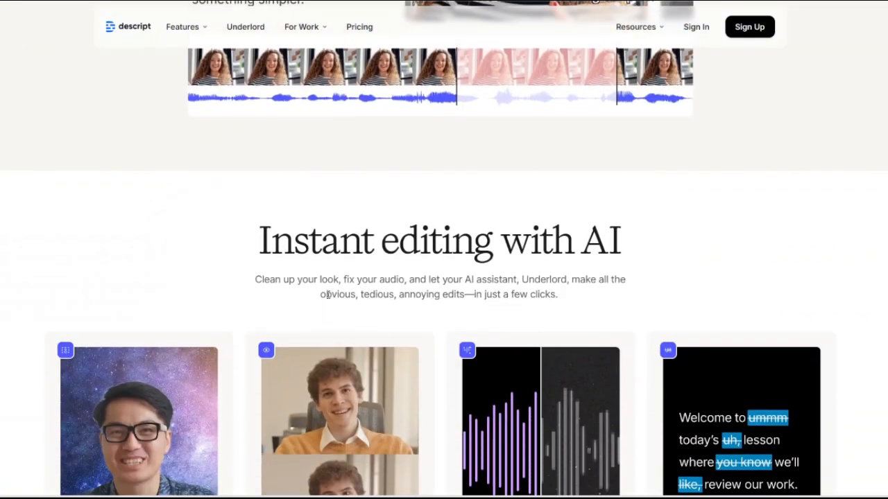
Page through the "Instant editing with AI" feature cards from Green Screen to Captions.
scroll(328, 294, down, 4)
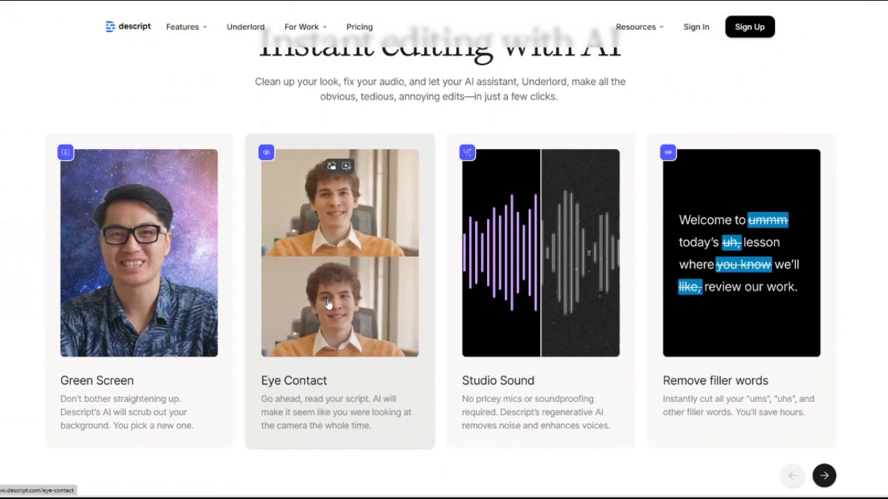
scroll(328, 303, down, 3)
click(830, 333)
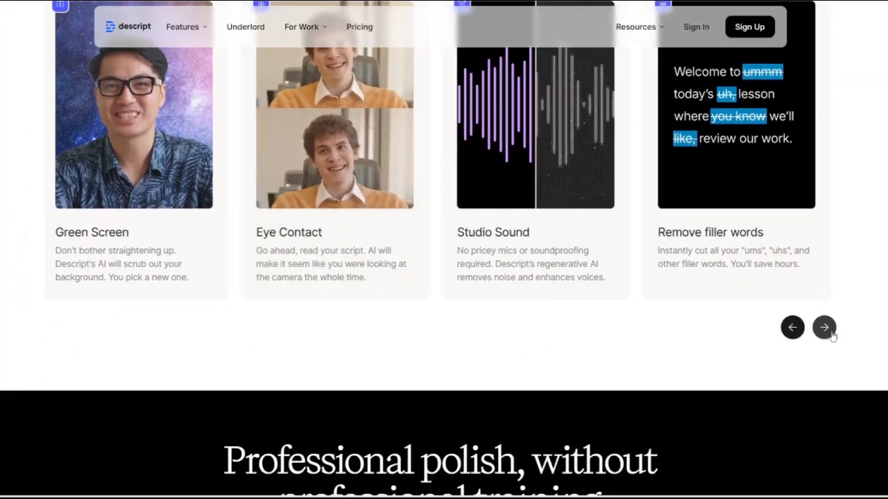
scroll(770, 317, up, 1)
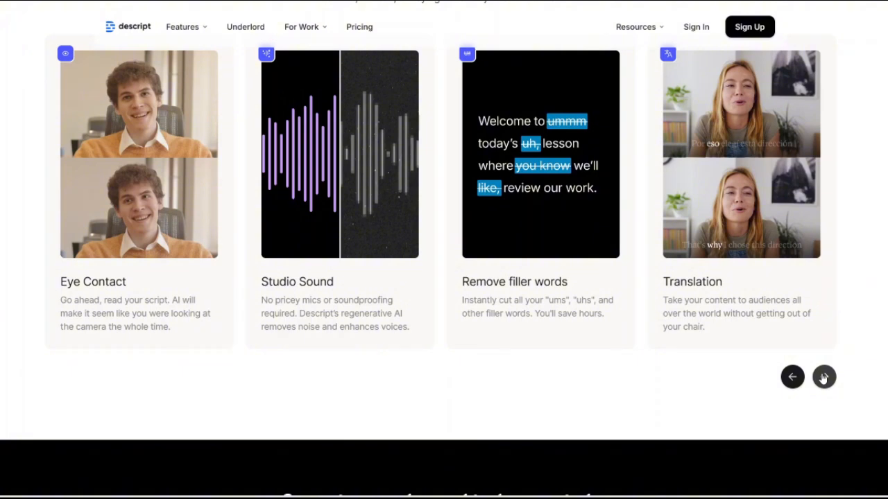
click(824, 377)
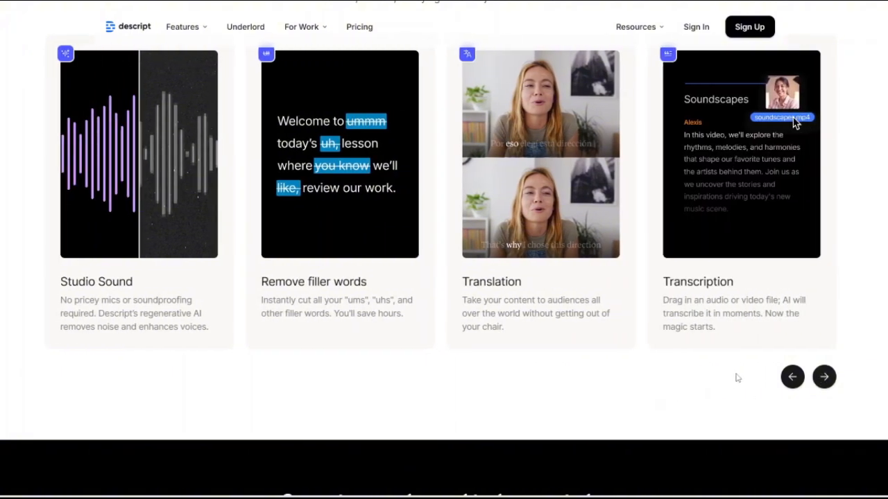
click(823, 379)
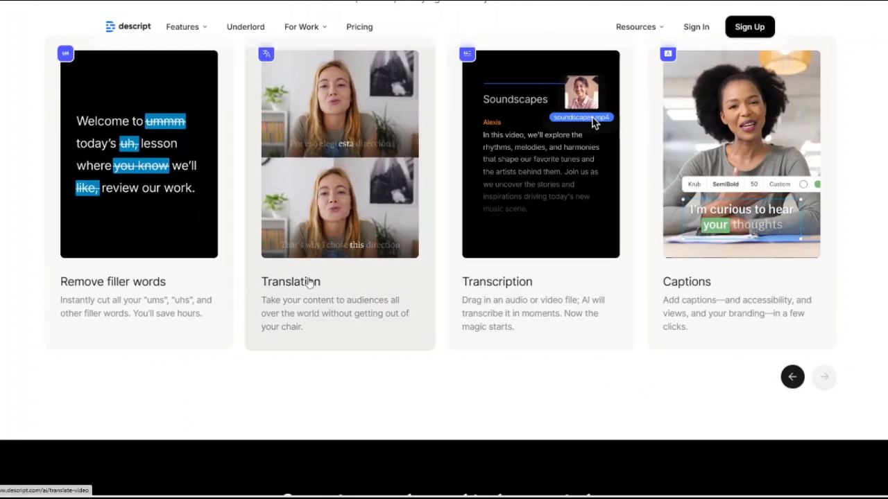
Review the "Professional polish, without professional training" cards and the "As easy as drag and drop" demo.
scroll(309, 281, down, 5)
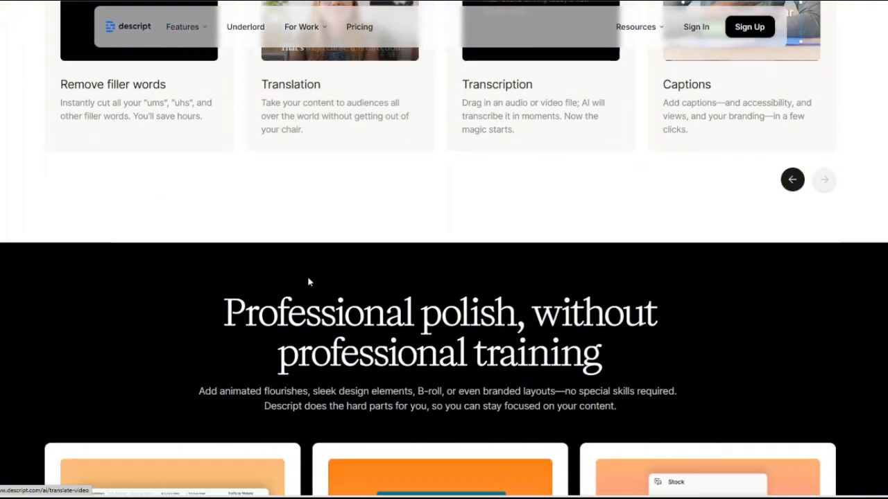
scroll(309, 281, down, 6)
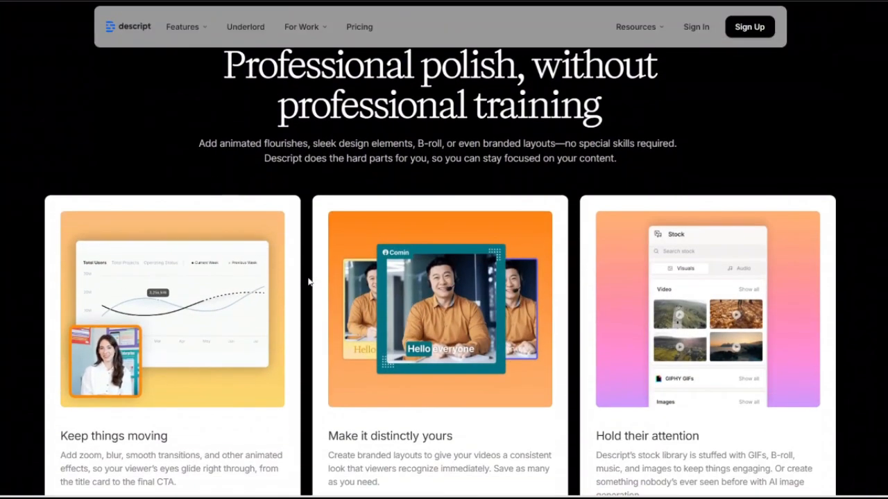
scroll(309, 281, down, 7)
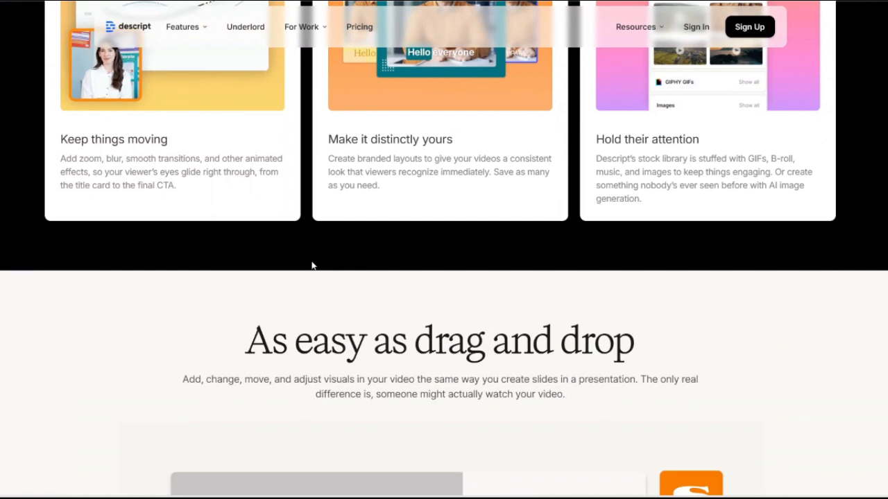
scroll(312, 265, down, 3)
scroll(321, 263, down, 6)
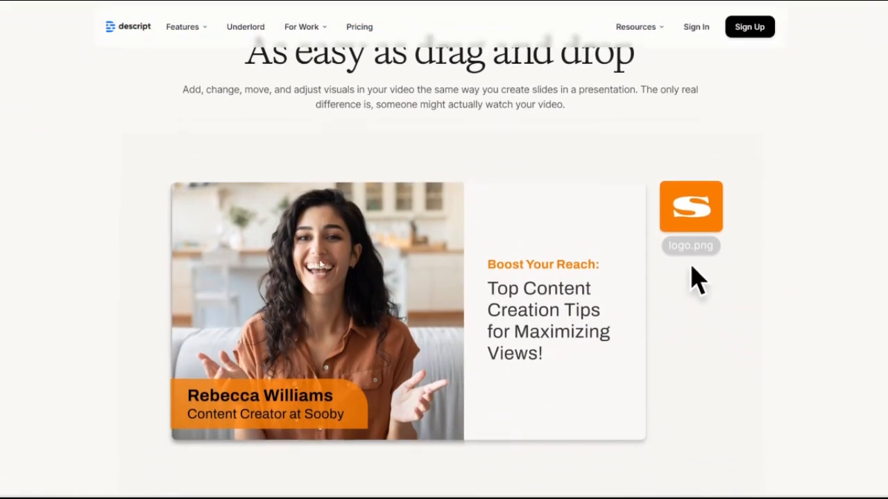
Review the "Whatever your business needs" use-case cards and the "Take charge in the timeline" section of the Descript homepage.
scroll(322, 277, down, 4)
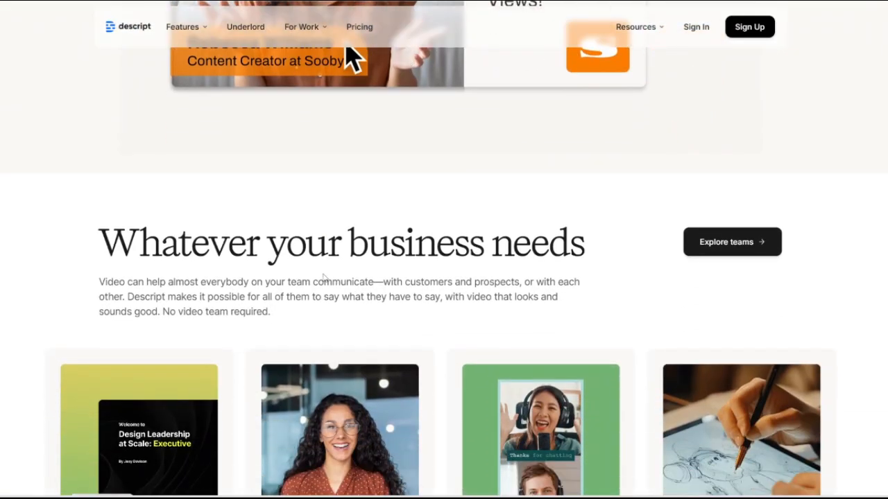
scroll(323, 279, down, 2)
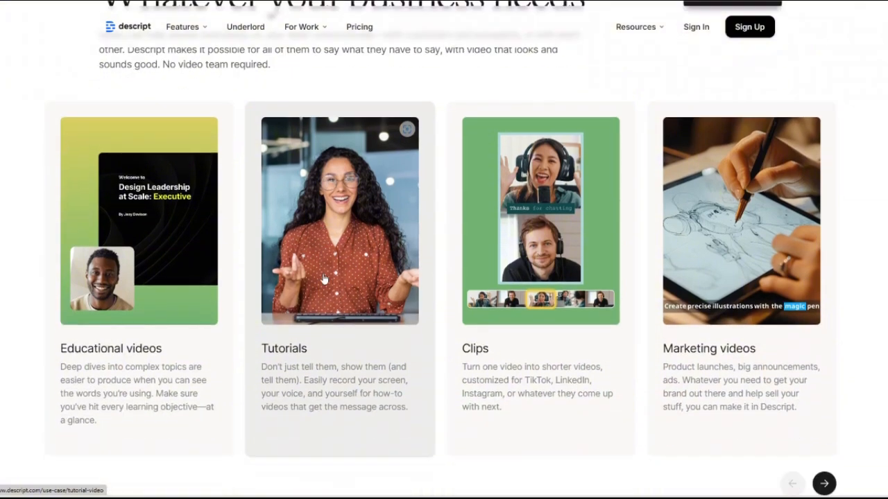
scroll(324, 278, down, 4)
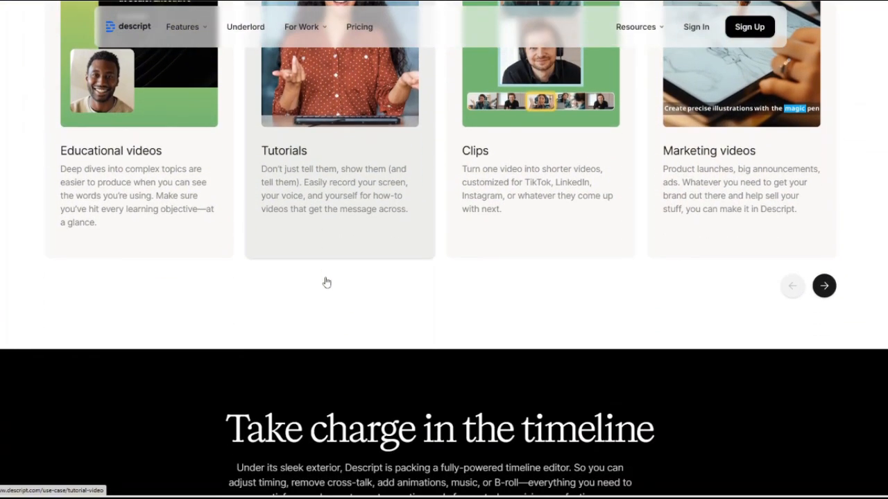
scroll(326, 281, down, 5)
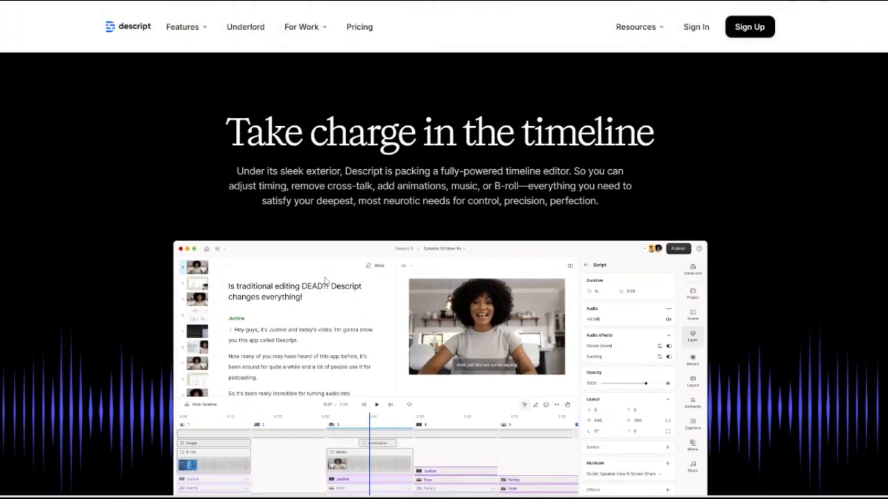
scroll(326, 279, down, 1)
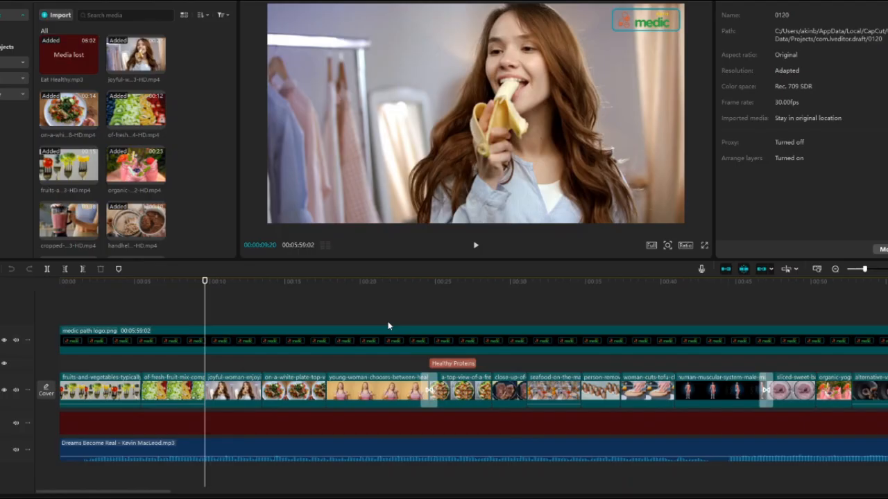
Switch to the CapCut desktop editor, preview the woman-with-banana and white-plate clips, and select the young-woman-chooses clip on the timeline.
click(253, 371)
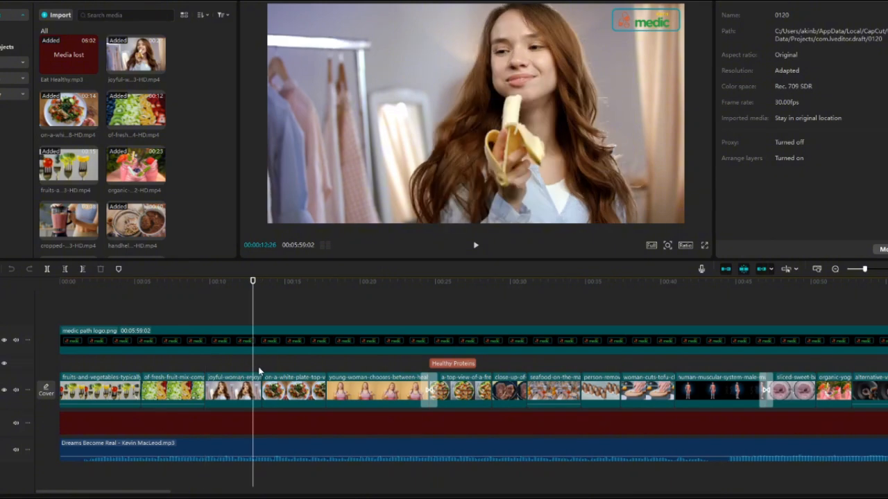
click(266, 373)
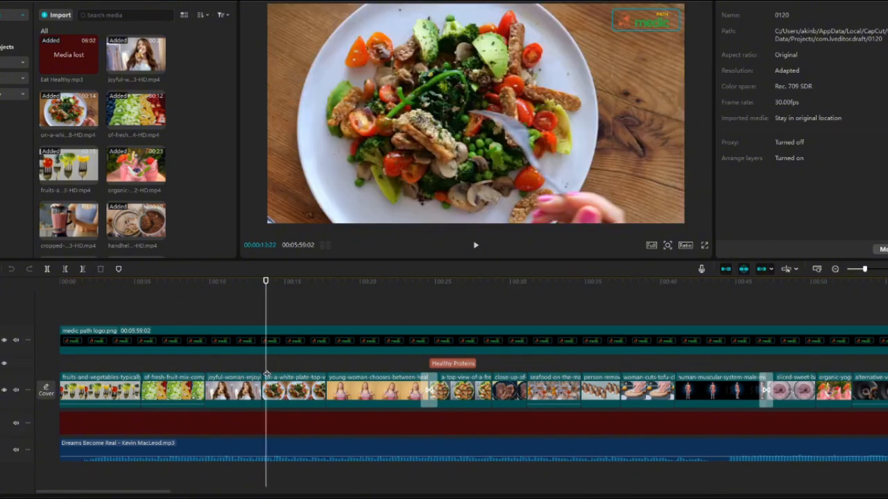
click(341, 387)
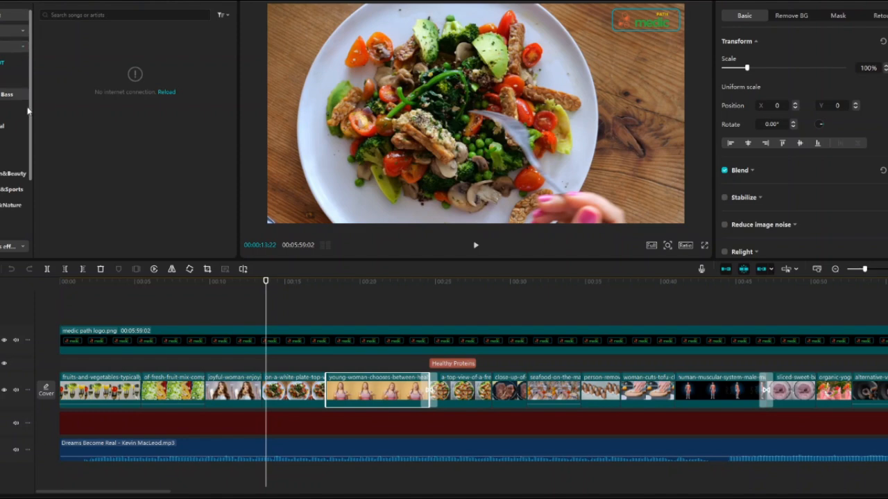
Look through the music categories in the audio library and list the Vlog tracks.
scroll(24, 126, down, 1)
scroll(24, 129, up, 1)
click(3, 78)
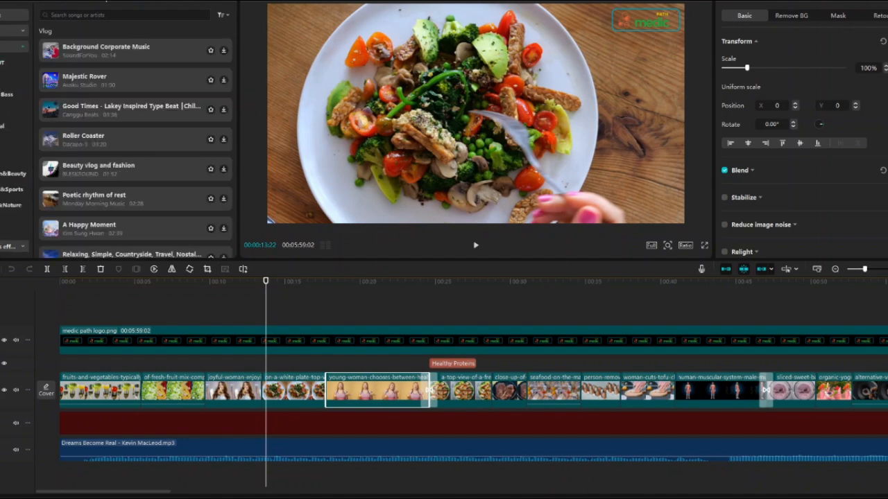
Open the video effects library and browse its thumbnails from Zoom Lens down to Four Screens and Frost.
click(106, 1)
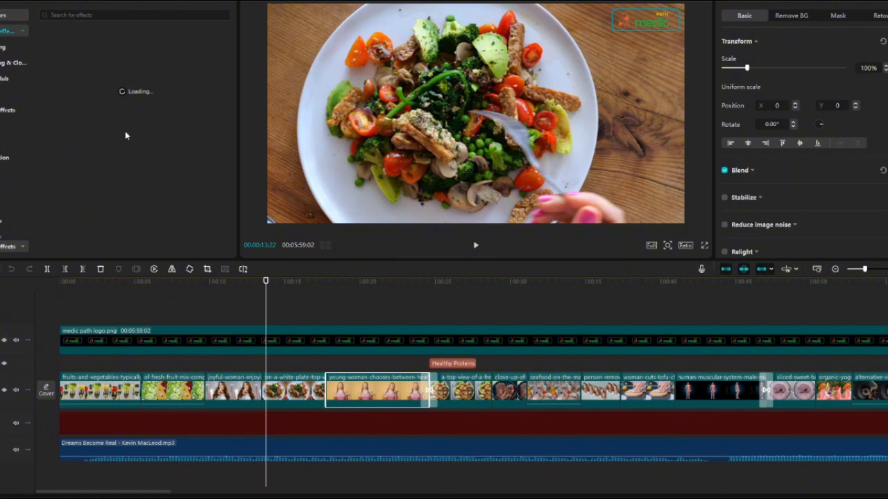
scroll(131, 151, down, 1)
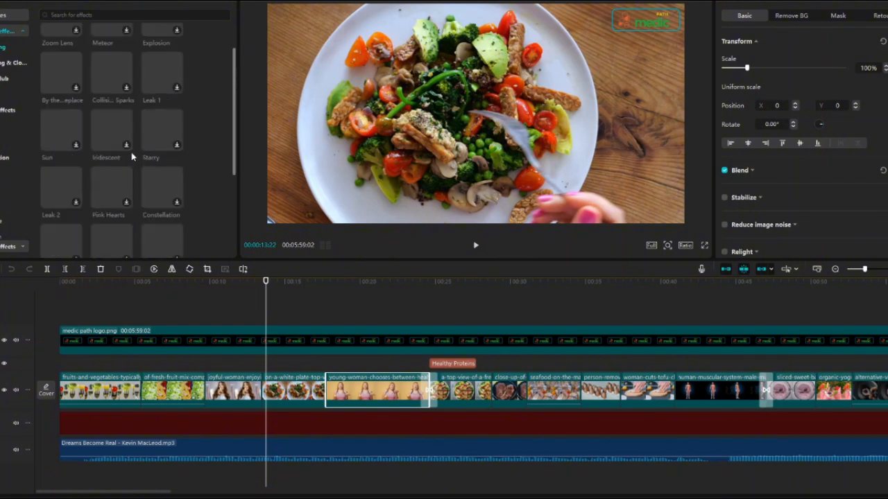
scroll(131, 154, down, 2)
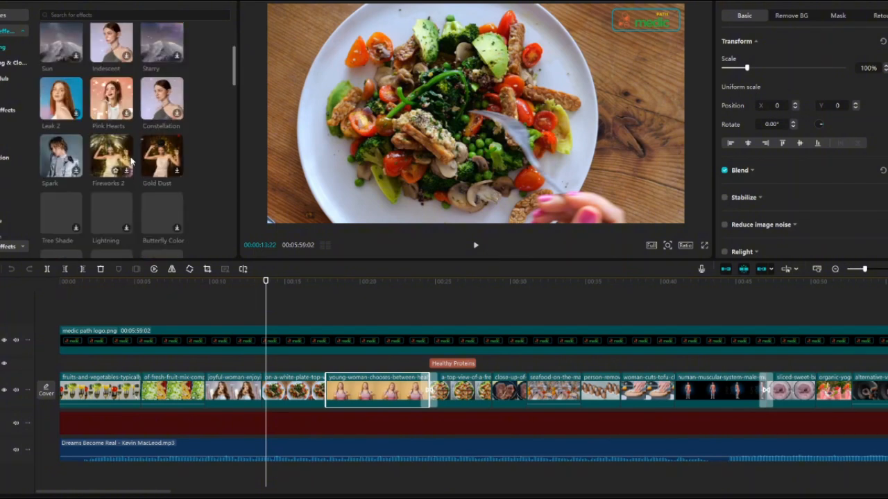
scroll(129, 164, down, 1)
scroll(129, 164, down, 2)
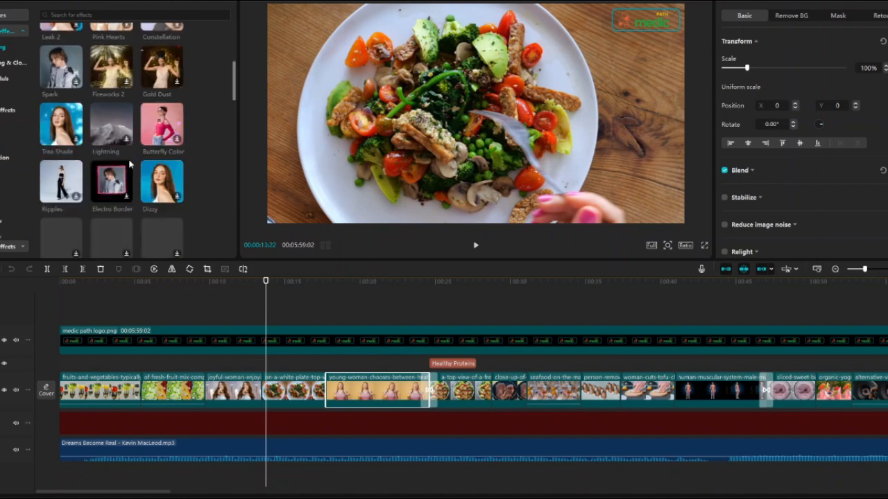
scroll(129, 164, down, 3)
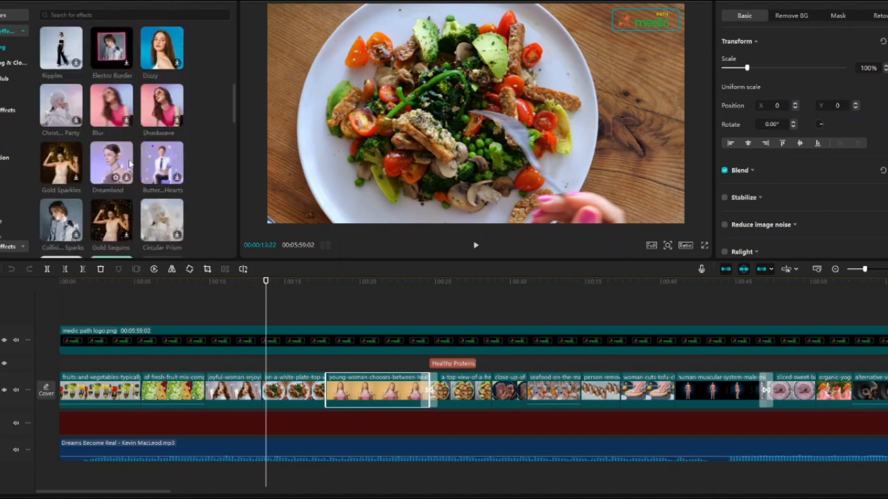
scroll(129, 163, down, 1)
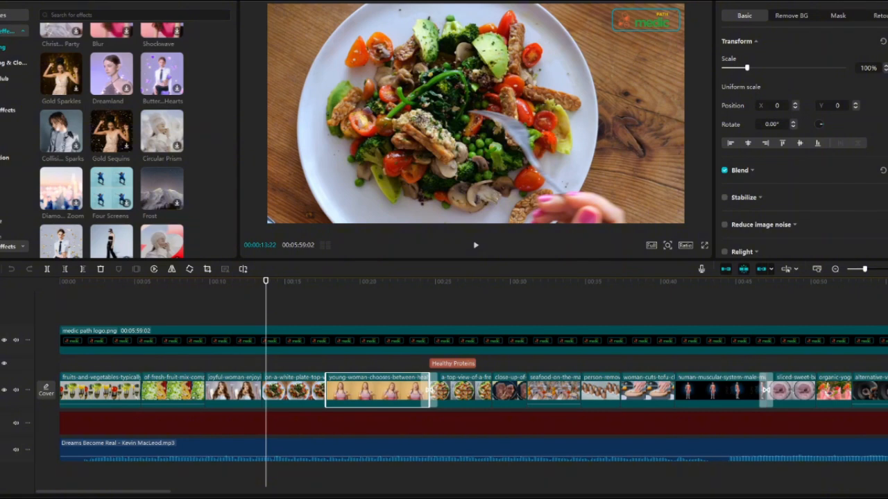
Open the export settings of project 0120 to view them and close them without exporting.
key(ctrl+e)
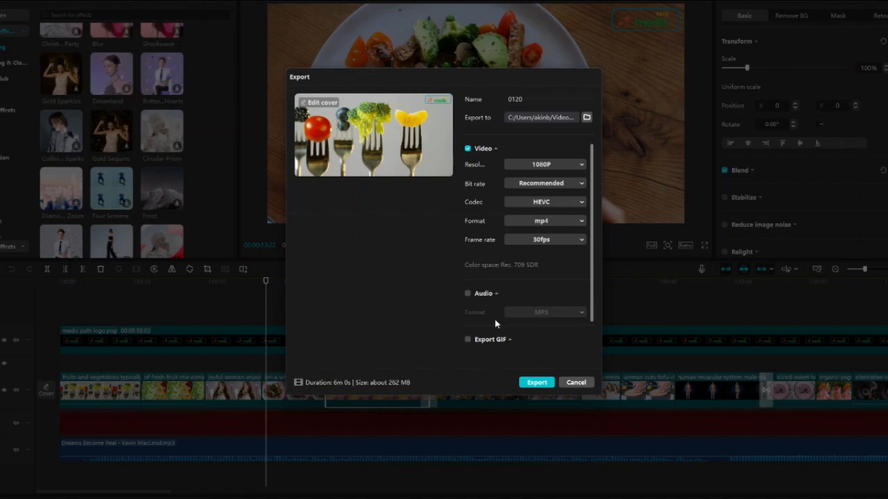
click(575, 382)
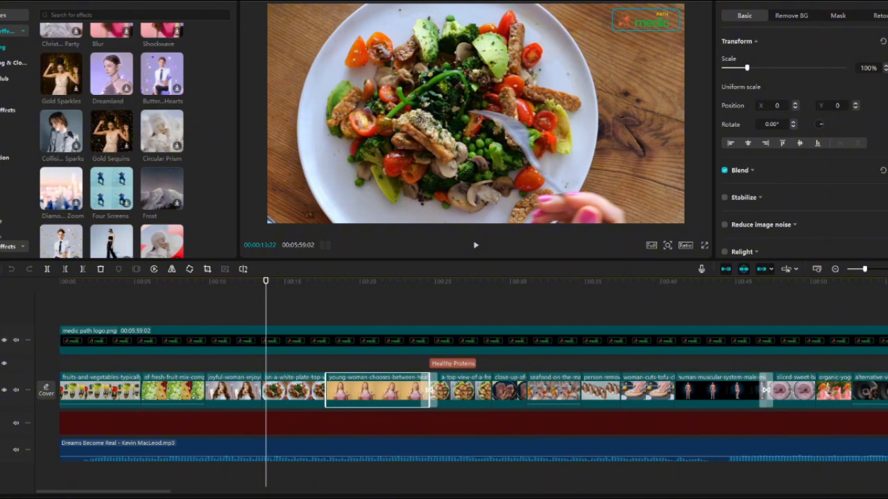
Browse the Trending stickers and open the auto captions options.
click(62, 1)
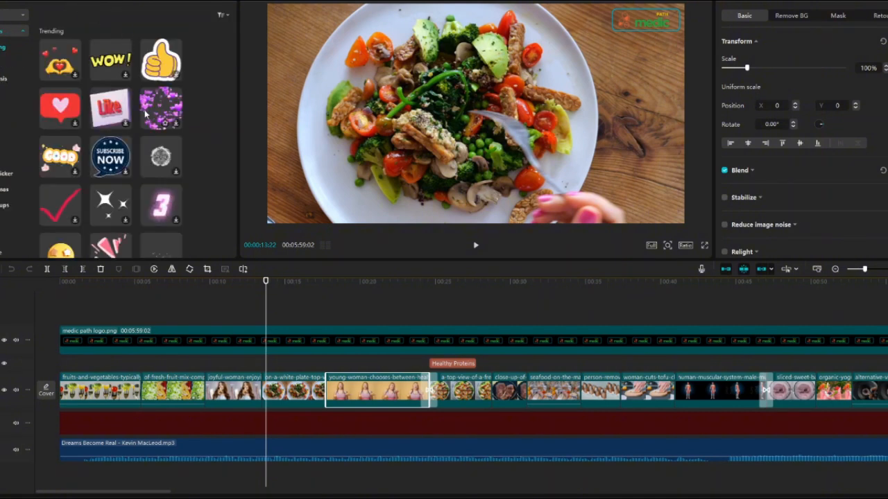
scroll(207, 178, down, 8)
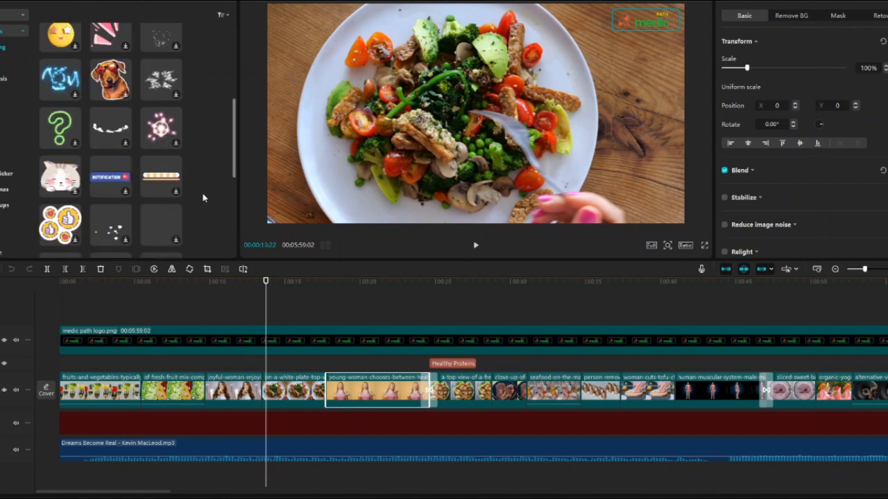
scroll(204, 198, down, 1)
click(173, 1)
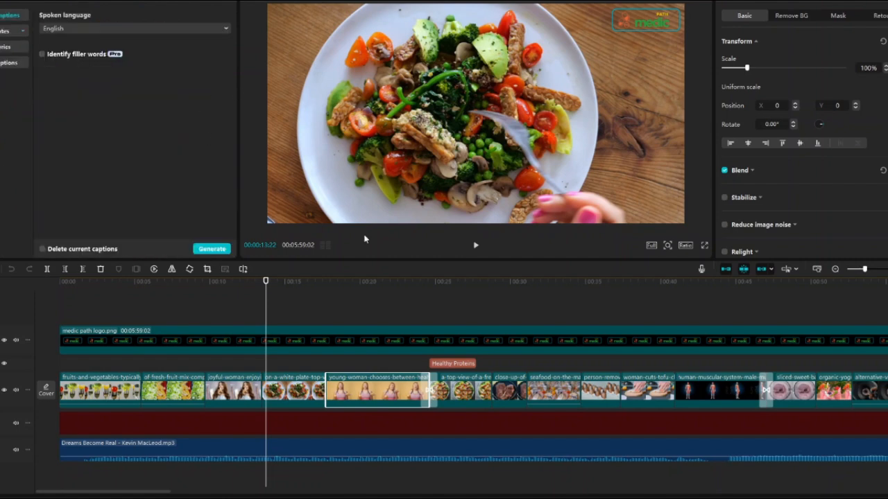
Preview the timeline just before the "Healthy Proteins" text and at earlier points in the video.
click(452, 371)
click(424, 364)
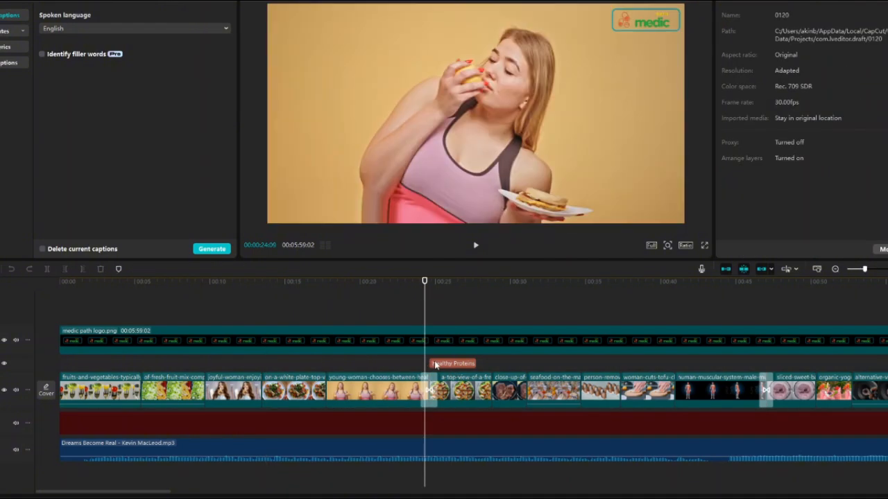
click(250, 373)
click(136, 381)
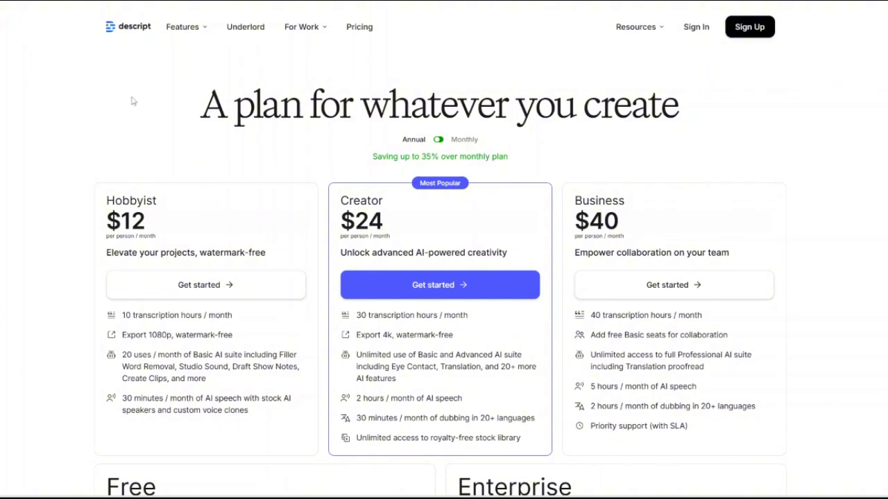
Switch to the Descript pricing page and review the Hobbyist, Creator, Business, Free and Enterprise plans.
scroll(185, 257, down, 4)
scroll(190, 247, up, 1)
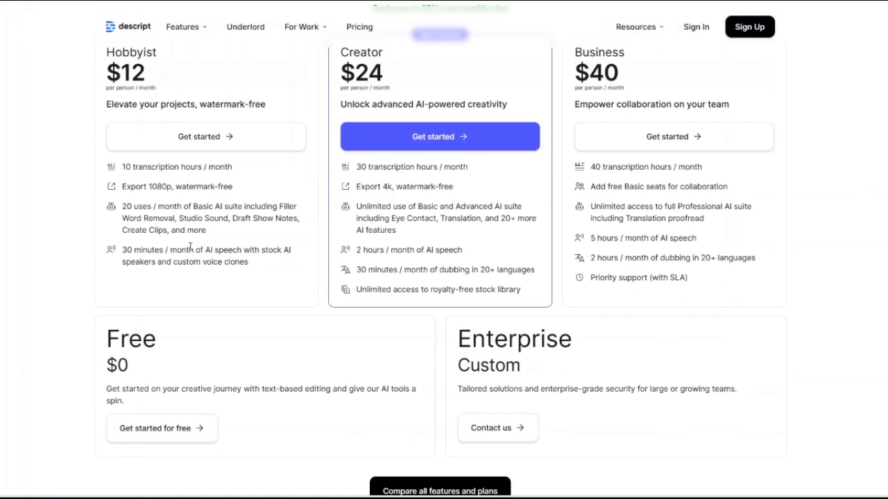
scroll(196, 289, down, 1)
scroll(198, 291, up, 3)
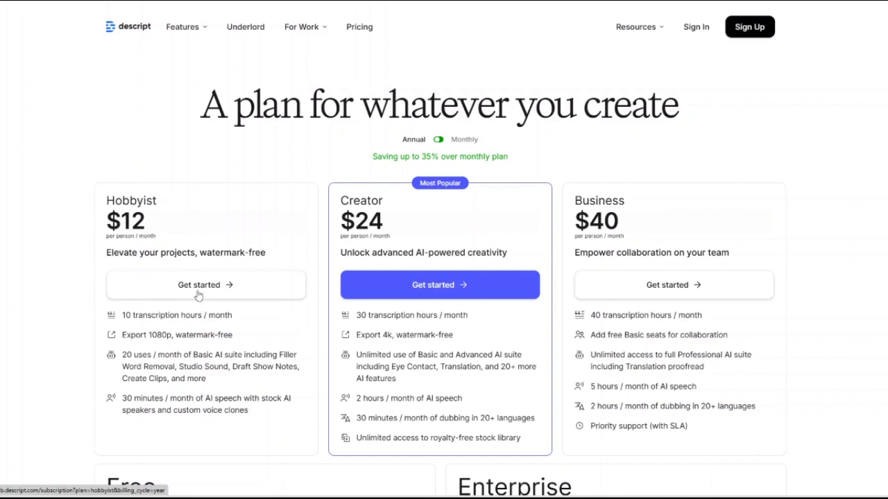
scroll(437, 328, down, 2)
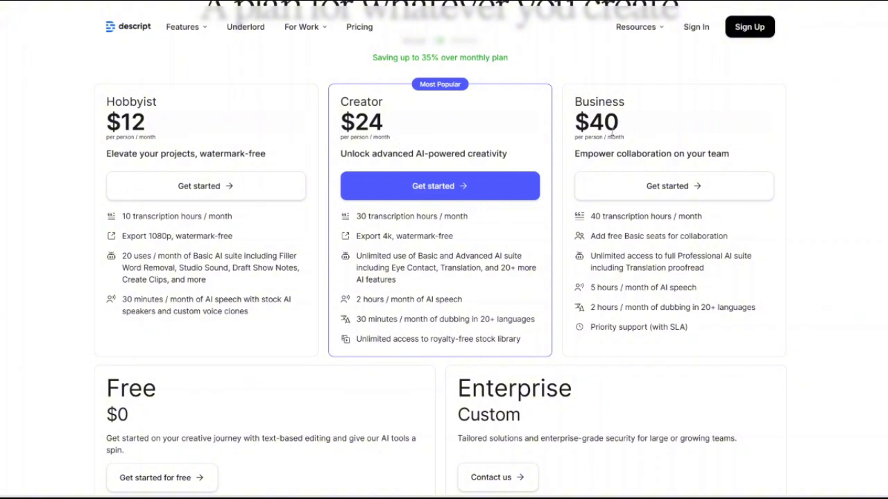
scroll(591, 212, down, 1)
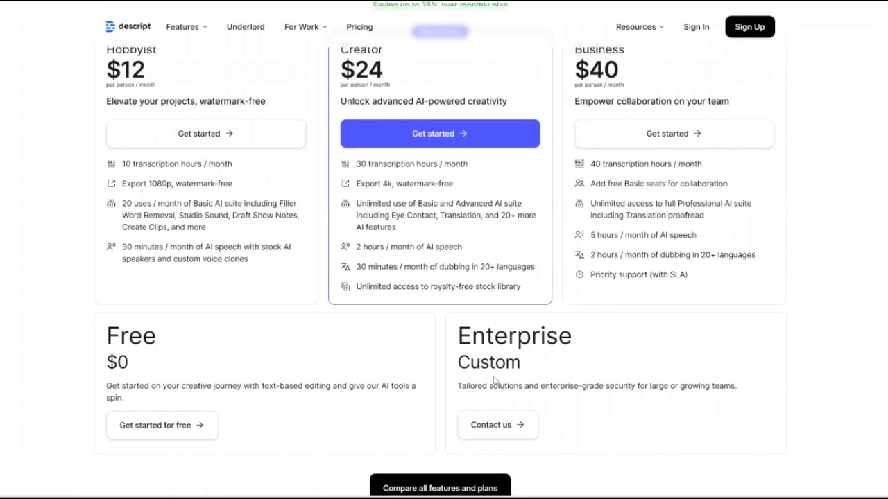
scroll(495, 372, down, 2)
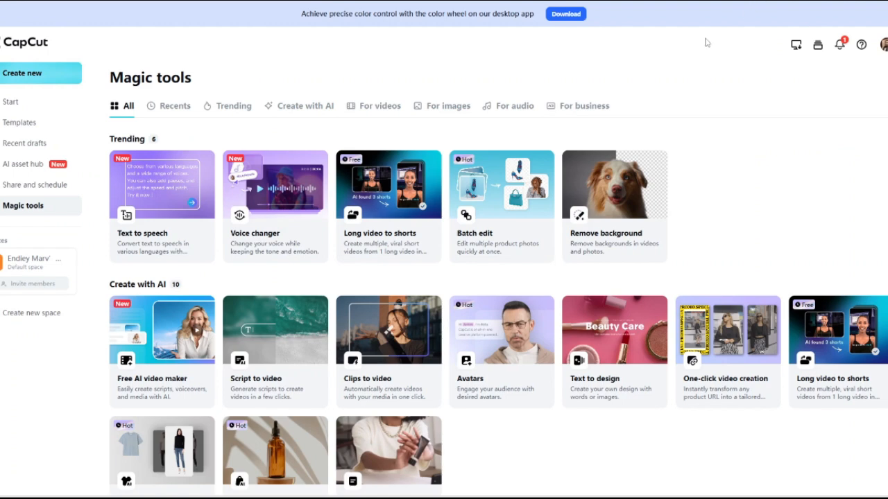
Switch to CapCut's Magic tools page and review the Trending, Create with AI, For videos and For images tools.
scroll(564, 157, down, 1)
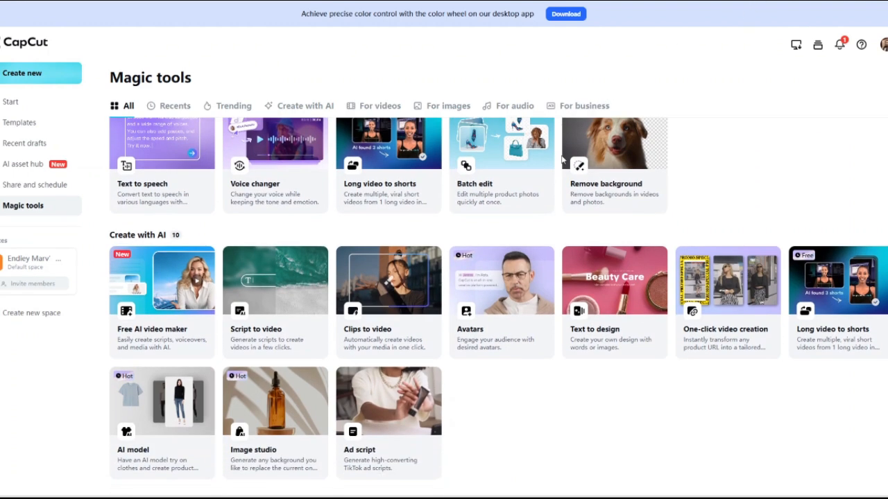
scroll(562, 162, down, 1)
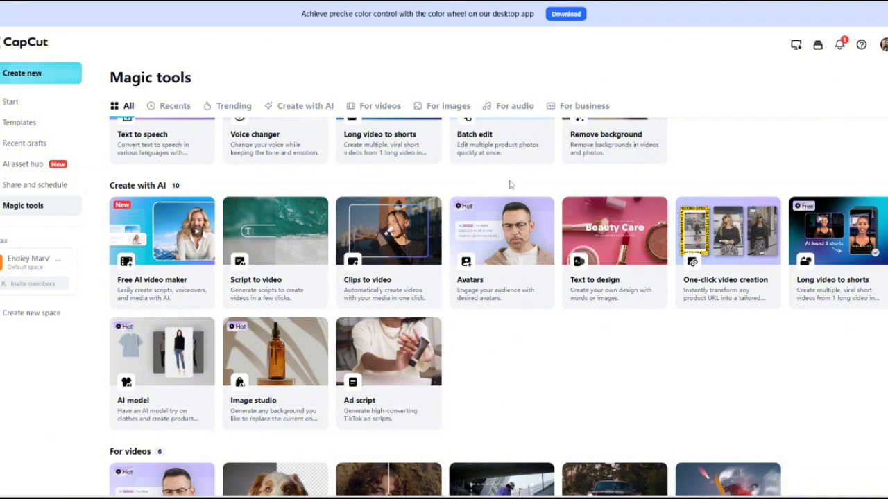
scroll(487, 198, down, 5)
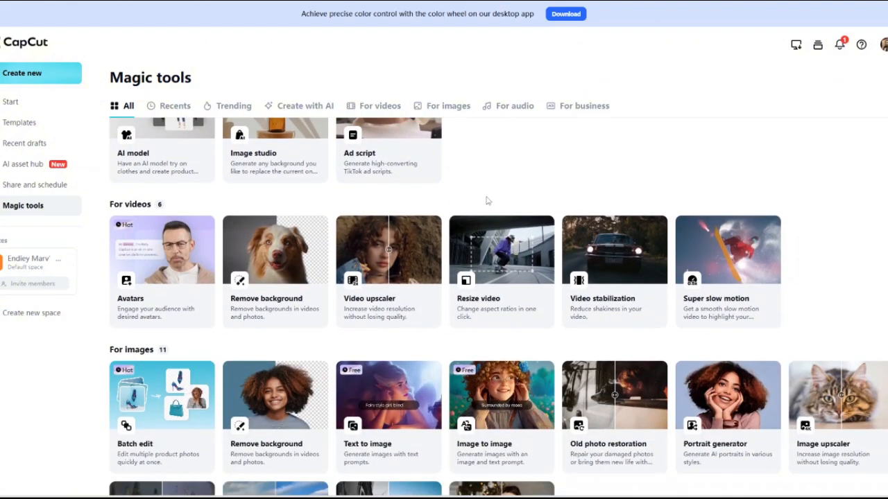
scroll(486, 200, down, 1)
scroll(484, 163, down, 2)
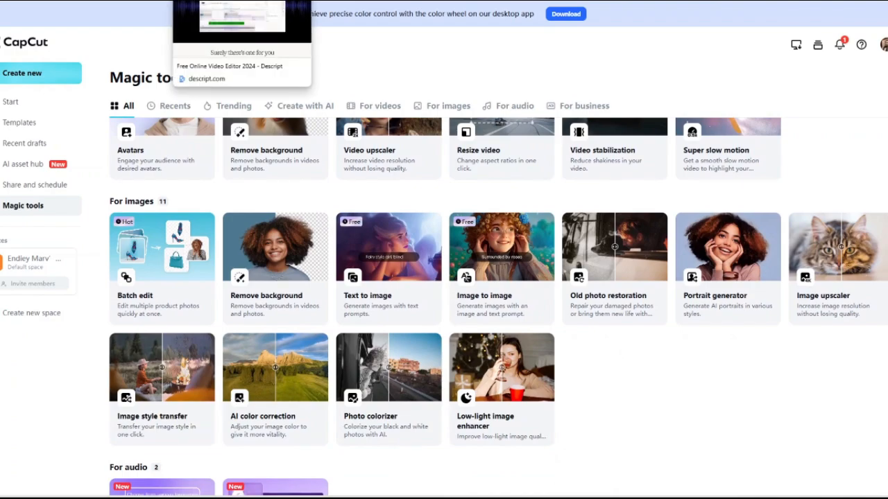
Return to Descript and look through the "Short clips that pop" page with its creator clips down to "Dead-simple clip creation".
click(243, 1)
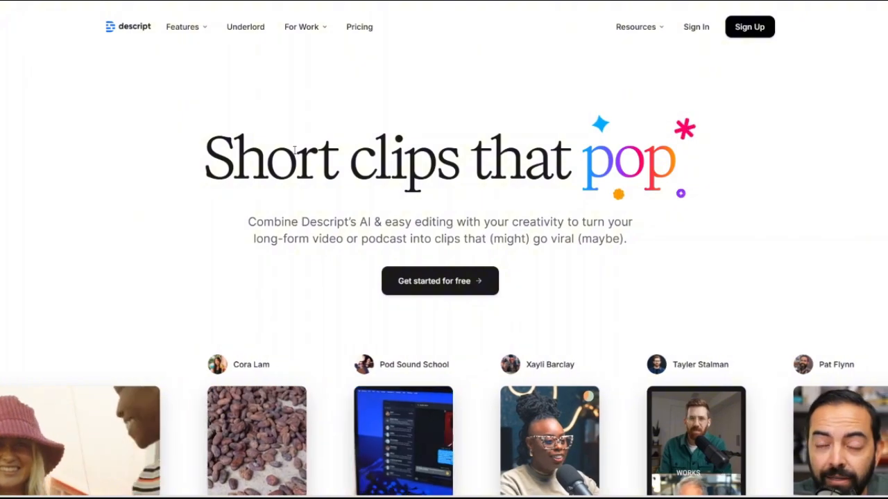
scroll(294, 151, down, 1)
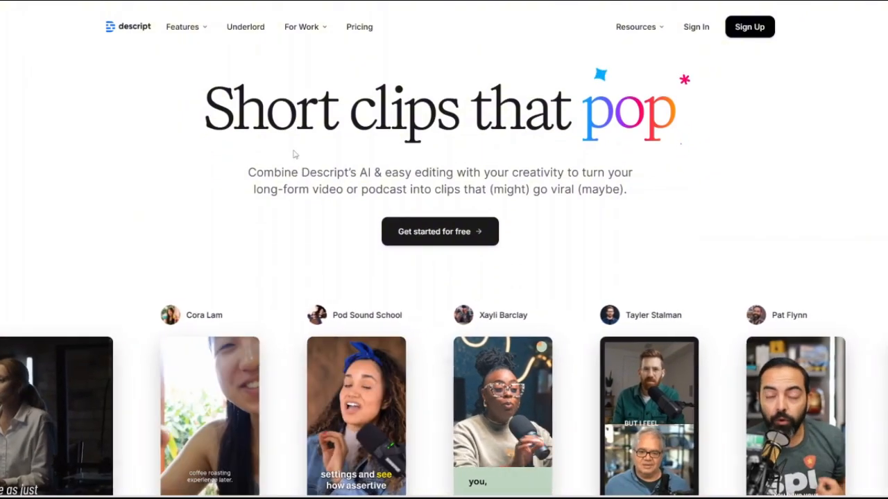
scroll(294, 151, down, 1)
scroll(302, 172, down, 2)
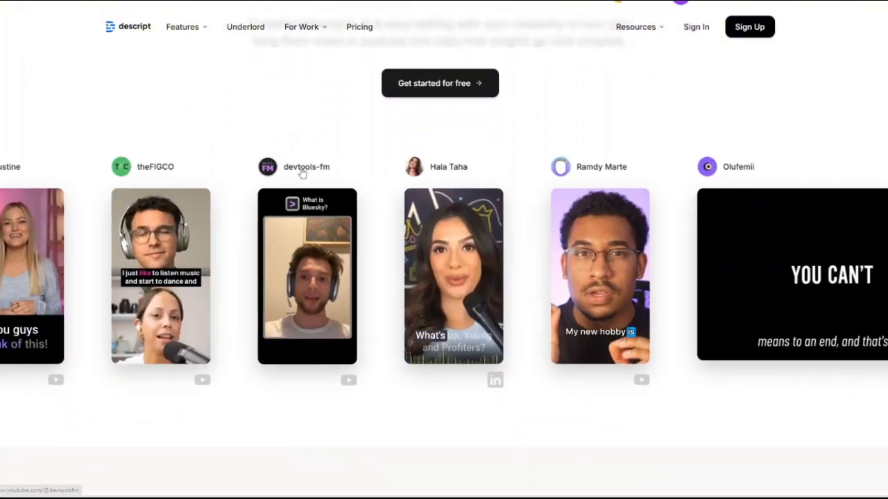
scroll(301, 172, down, 2)
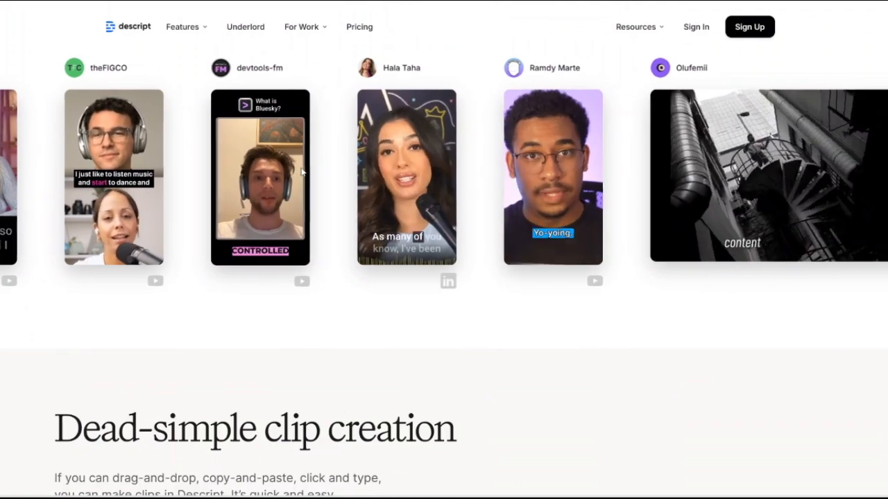
Look through the "Dead-simple clip creation" section and its Underlord "Create clips" demonstration.
scroll(302, 172, down, 2)
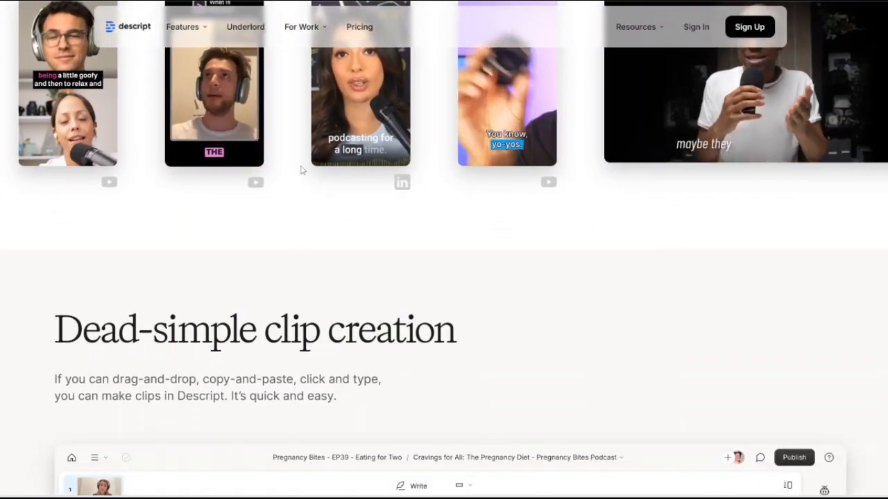
scroll(301, 172, down, 3)
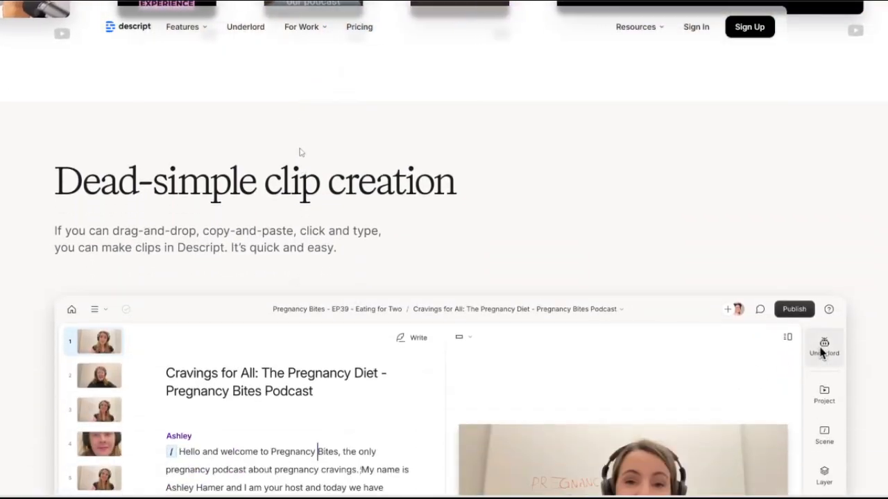
scroll(302, 166, down, 5)
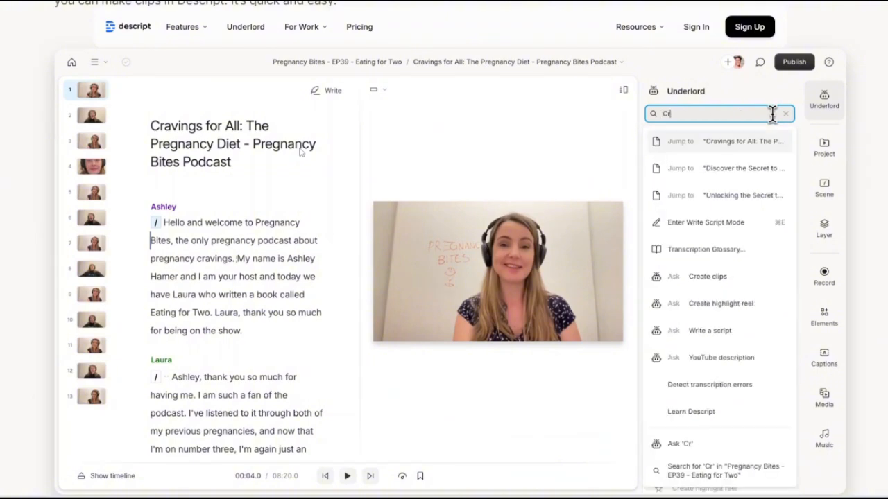
scroll(300, 152, down, 2)
scroll(300, 151, down, 3)
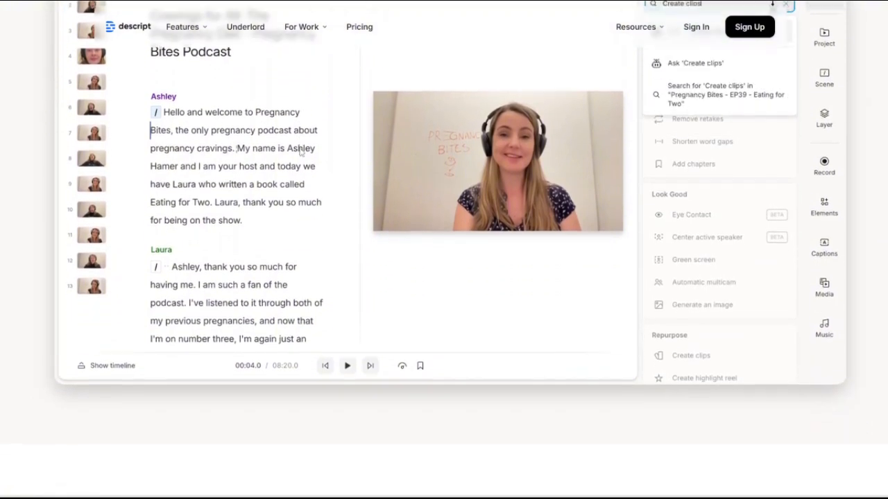
scroll(301, 151, down, 3)
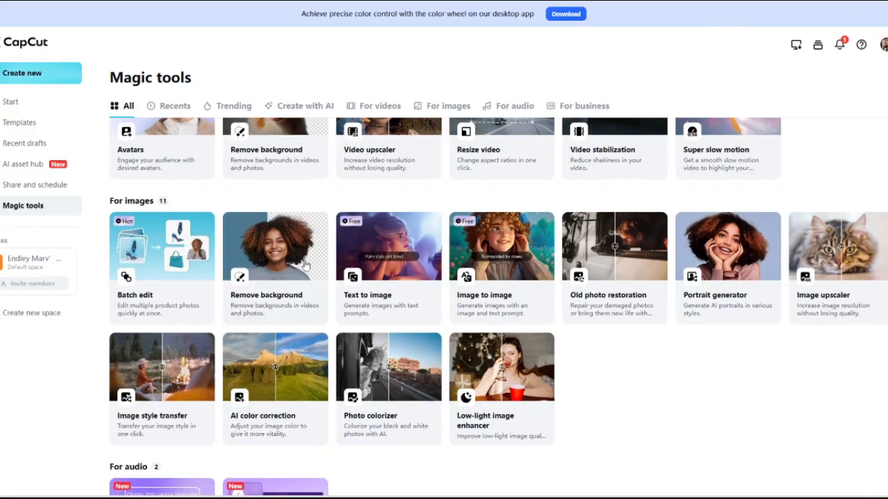
Switch from CapCut's Magic tools page to the desktop editor and preview the tofu-cutting clip at 00:00:37:20.
scroll(303, 264, down, 5)
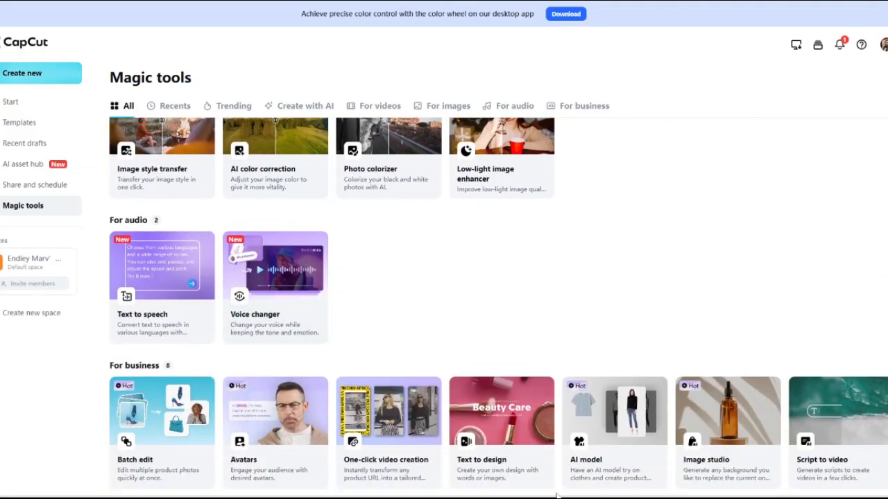
mouse_move(661, 489)
click(605, 490)
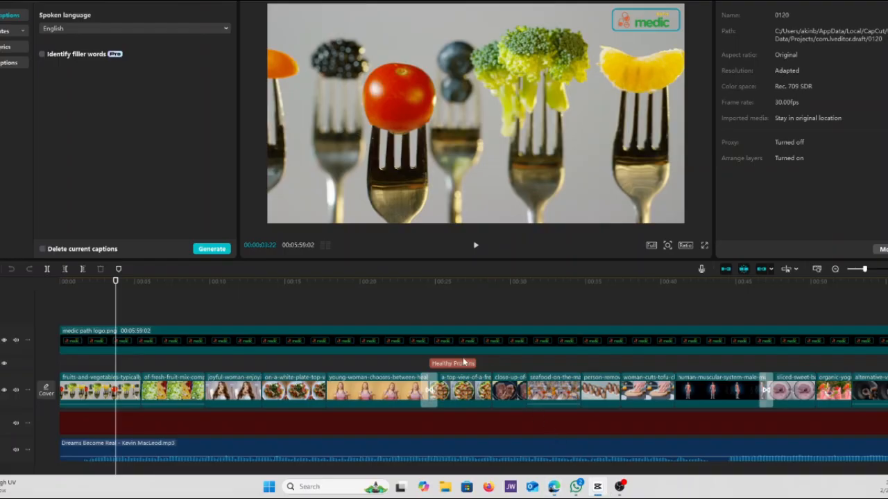
click(625, 369)
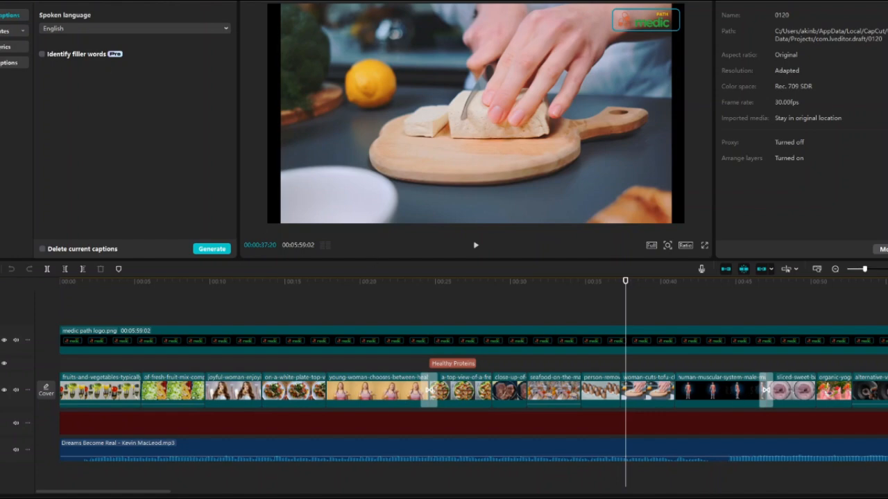
Show the imported media, open the crop settings of the tofu-cutting clip and apply the Free crop ratio.
click(2, 1)
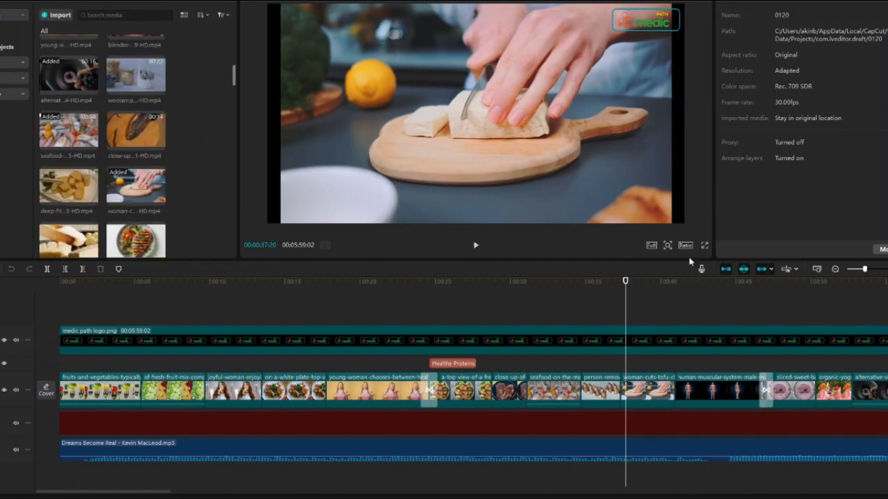
click(666, 245)
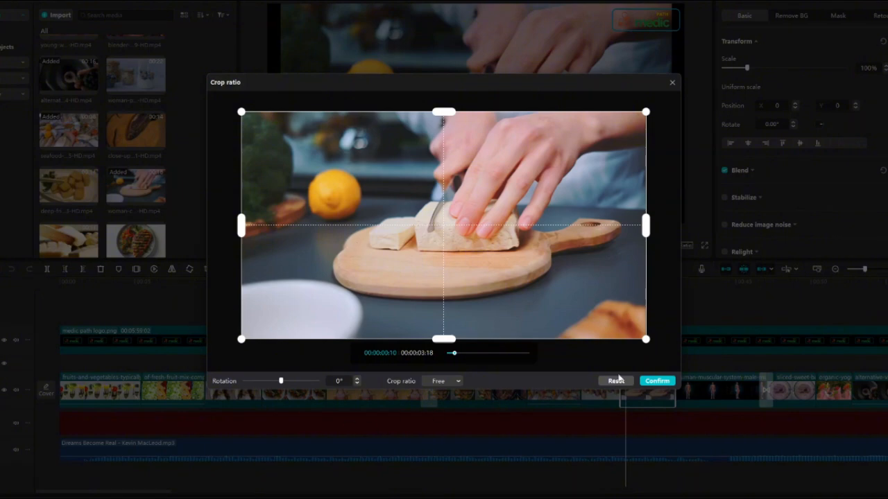
click(656, 380)
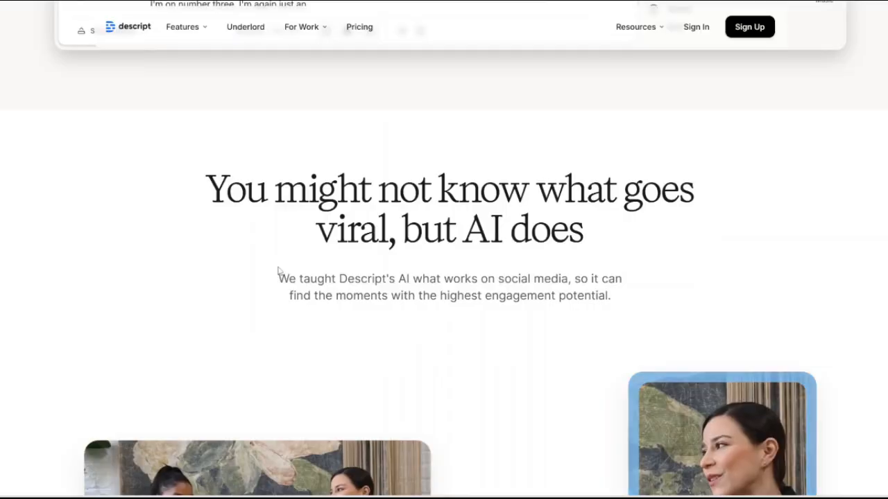
Return to Descript's clips page, review the speaker tracking and "AI picks good clips" sections, and select "Make them yours".
scroll(280, 270, down, 5)
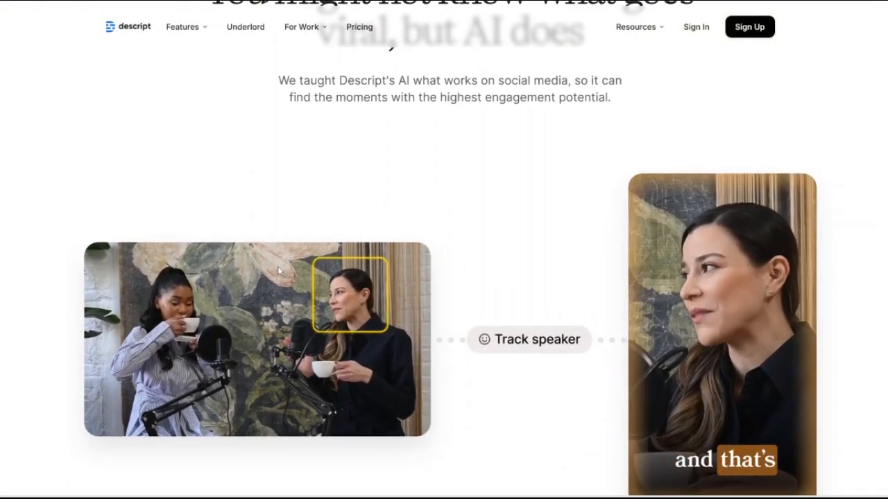
scroll(280, 271, down, 2)
scroll(280, 271, down, 2)
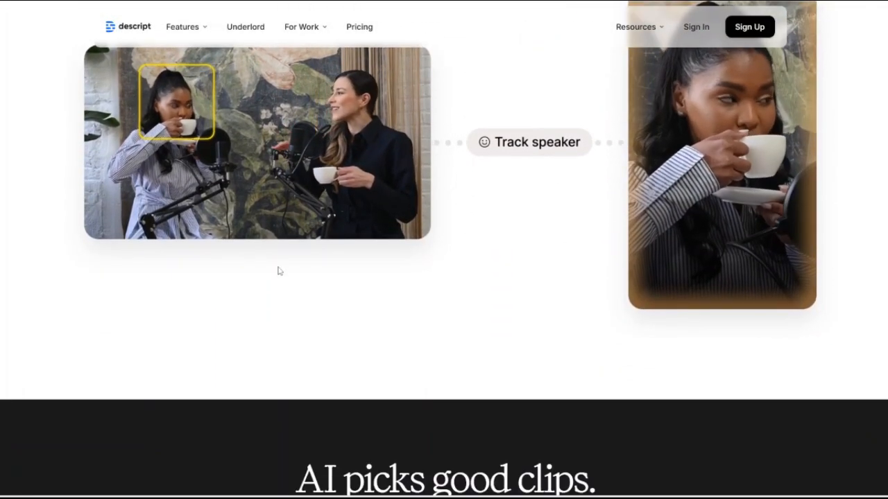
scroll(280, 271, down, 5)
scroll(306, 296, down, 5)
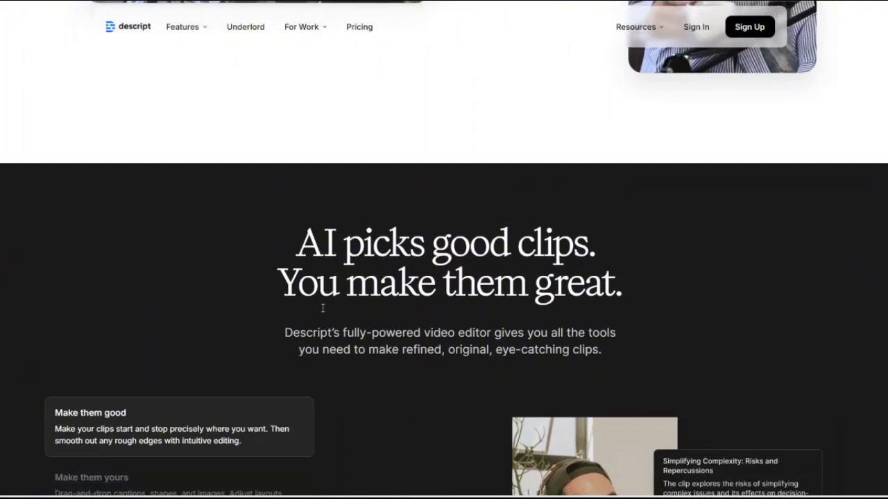
scroll(323, 312, down, 2)
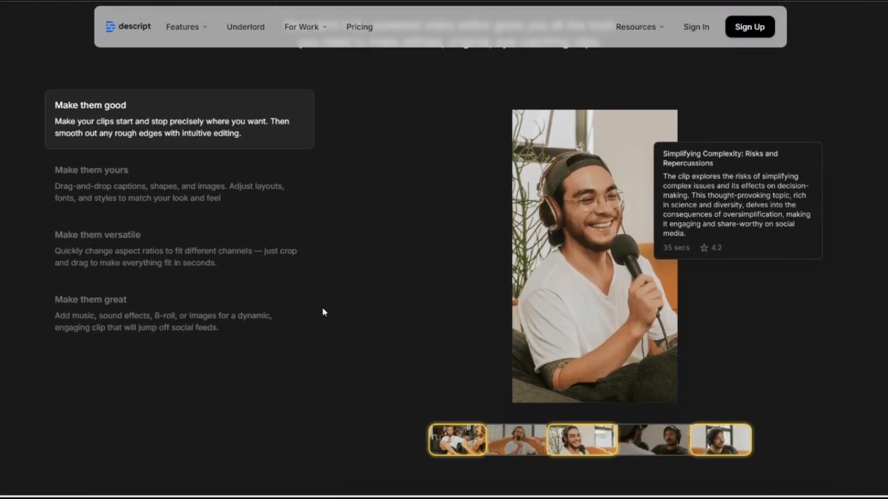
click(194, 207)
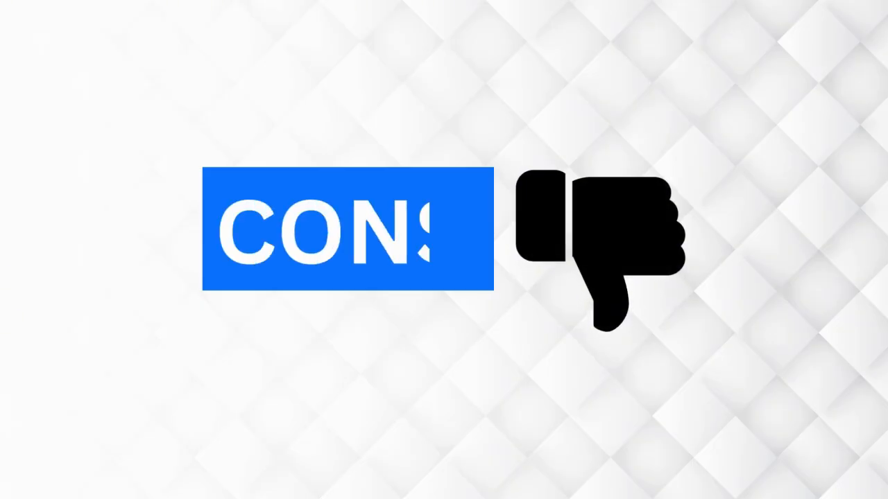
Switch to CapCut's Templates page and browse the video templates for products, sales and holidays.
scroll(332, 314, down, 1)
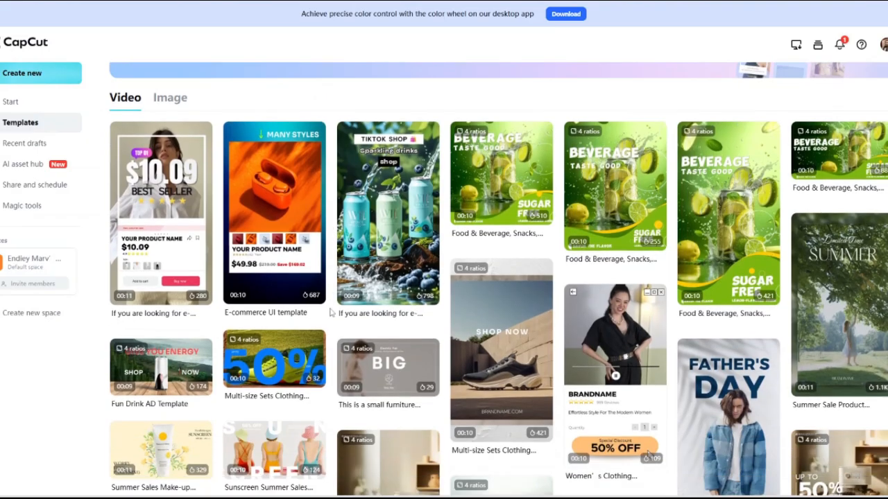
scroll(332, 314, down, 1)
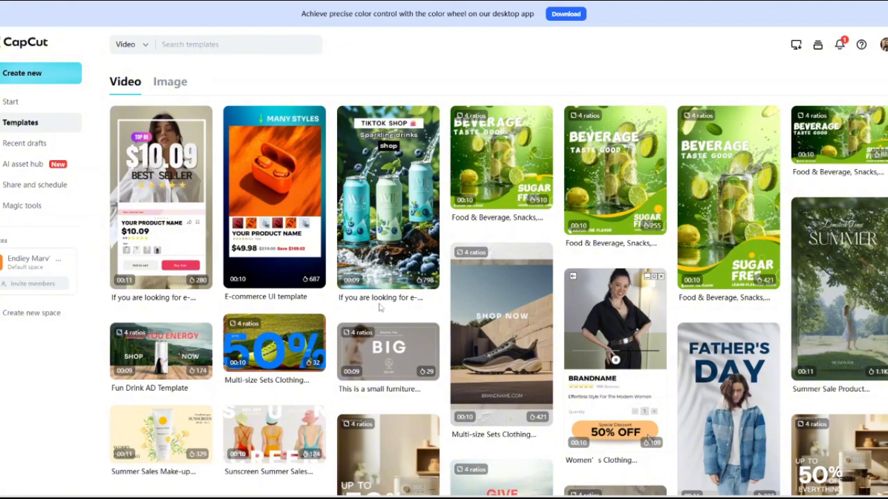
scroll(380, 308, down, 5)
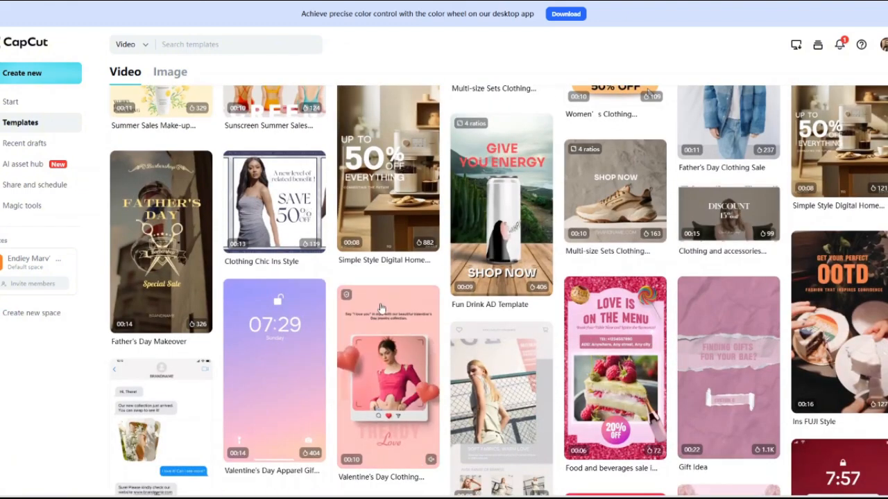
scroll(380, 308, down, 2)
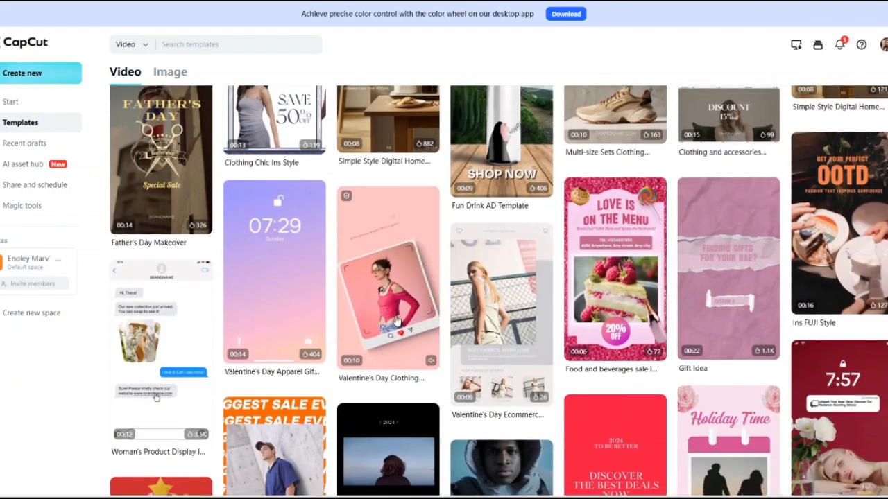
scroll(398, 320, down, 2)
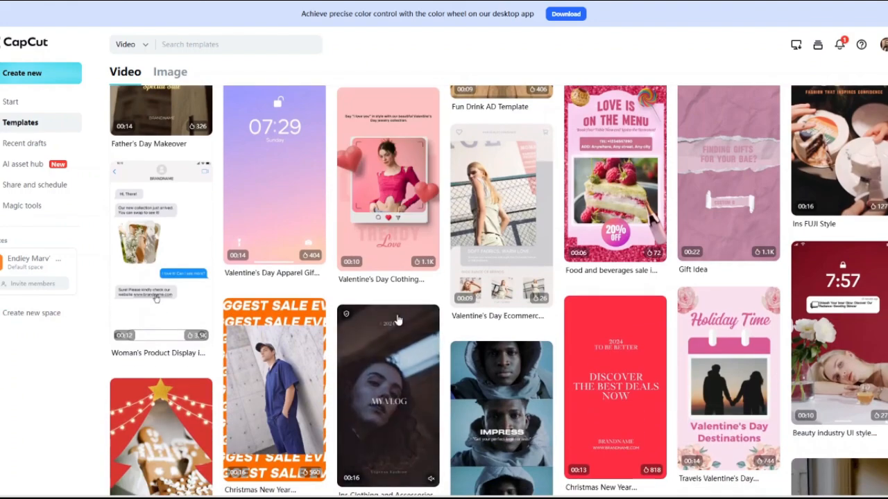
scroll(399, 321, down, 3)
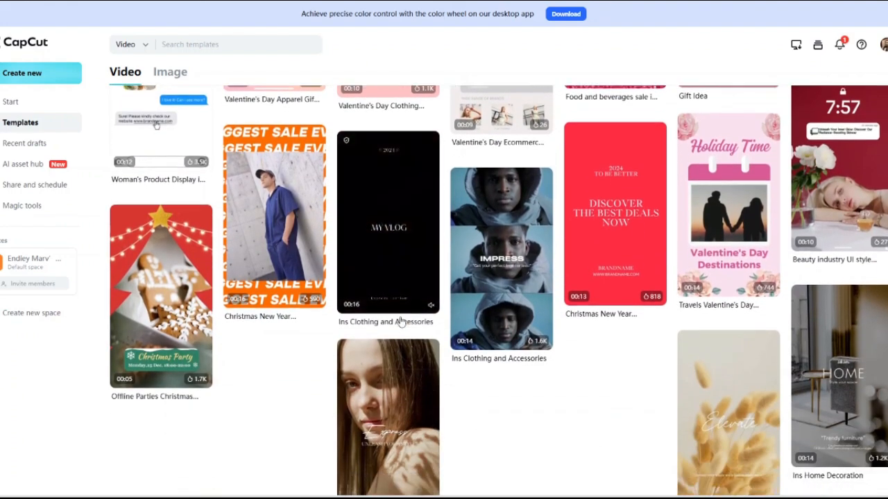
scroll(400, 321, down, 5)
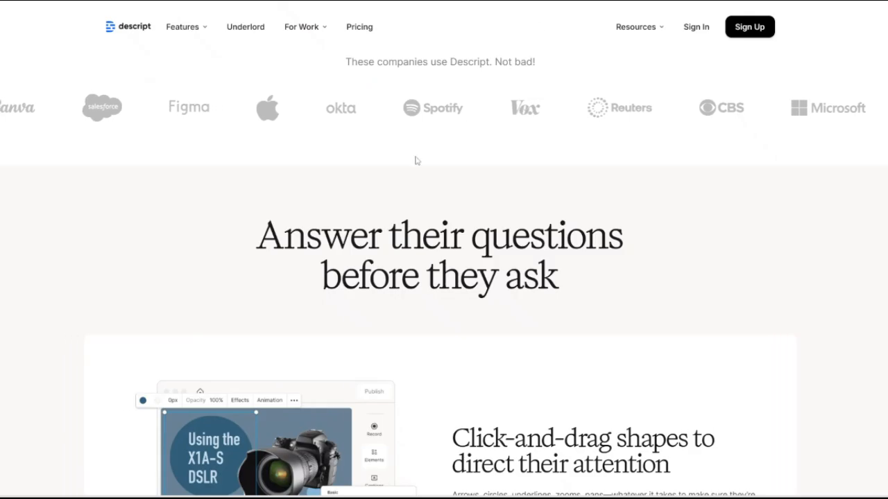
Switch to Descript's tutorial video page and examine the sections on attention shapes, custom layouts and translation.
scroll(328, 231, down, 1)
scroll(328, 231, down, 1)
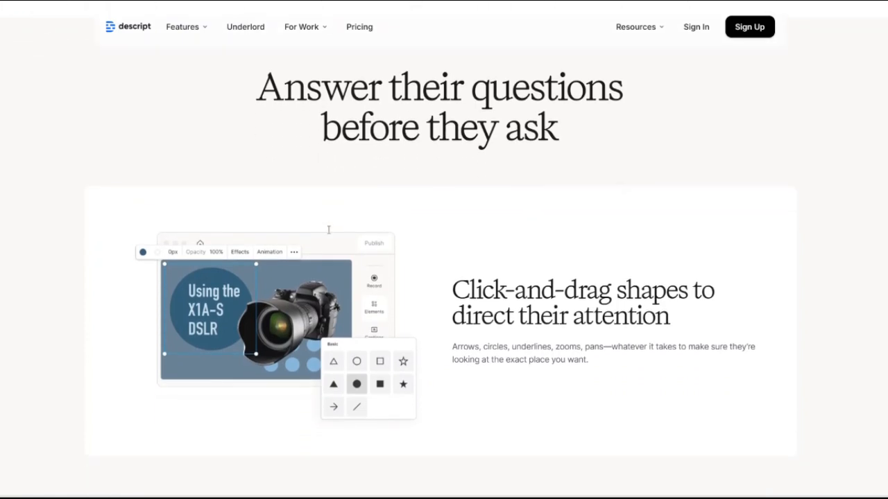
scroll(328, 231, down, 1)
scroll(329, 233, down, 2)
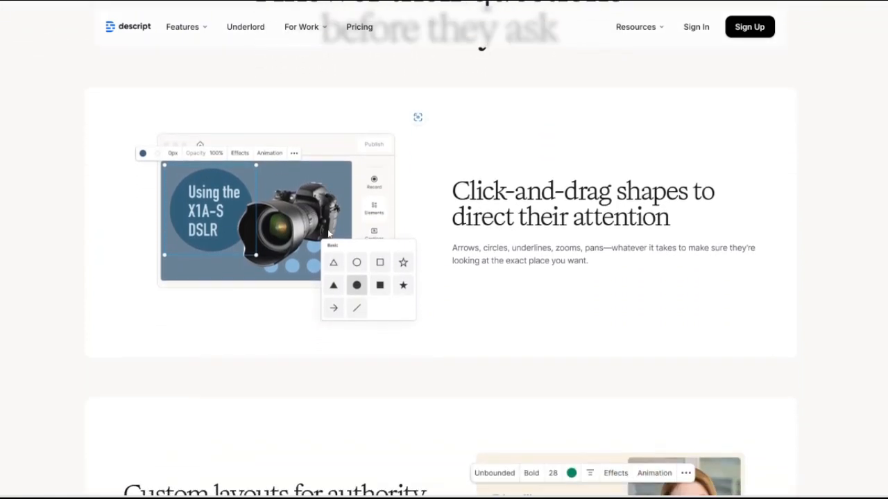
scroll(328, 234, down, 2)
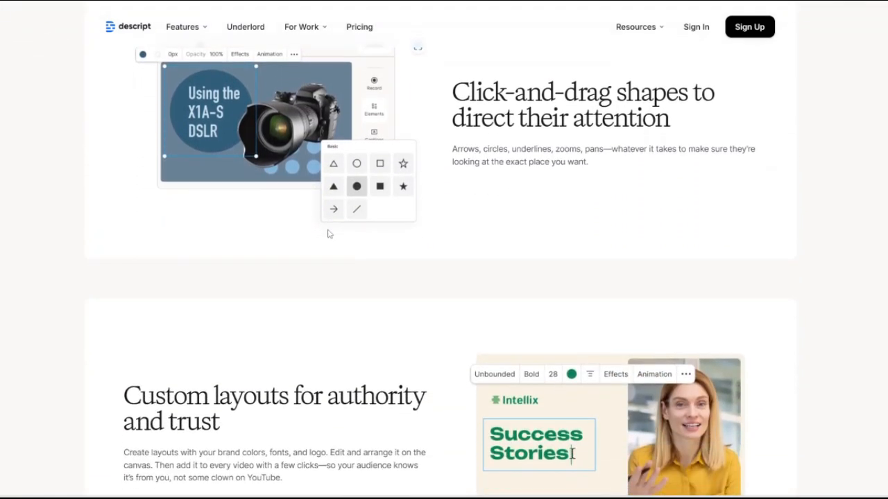
scroll(359, 264, down, 2)
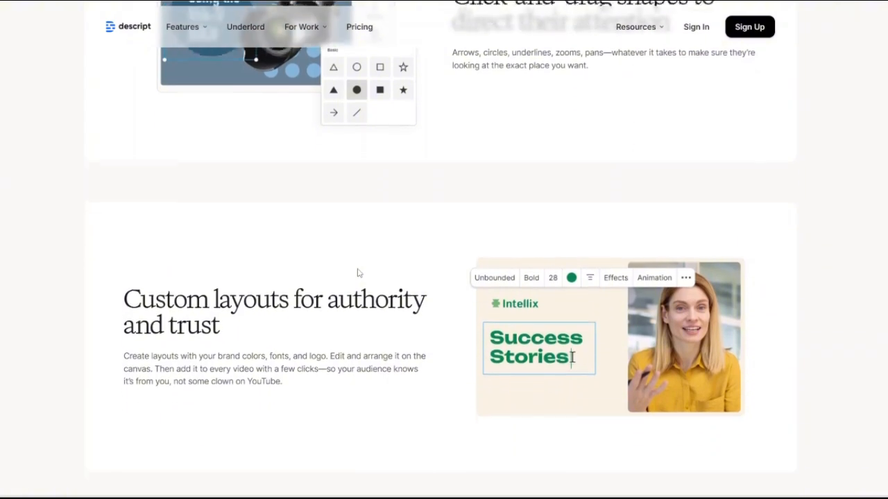
scroll(359, 273, down, 4)
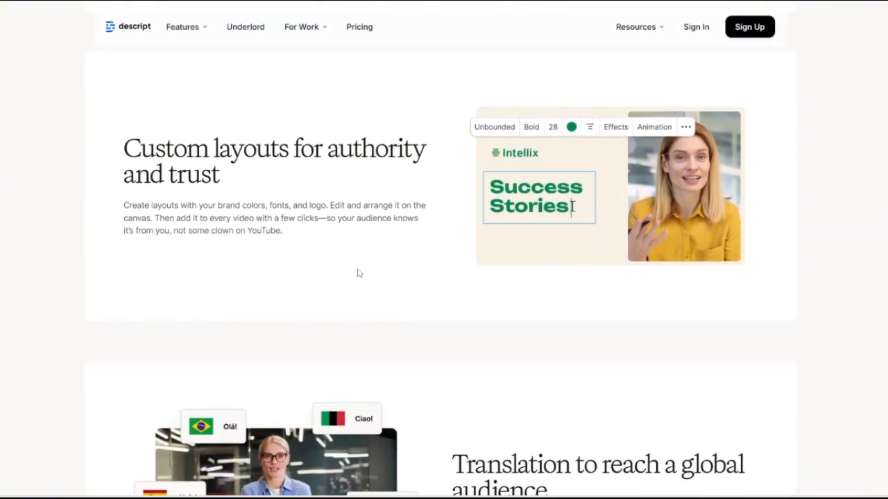
scroll(359, 272, down, 2)
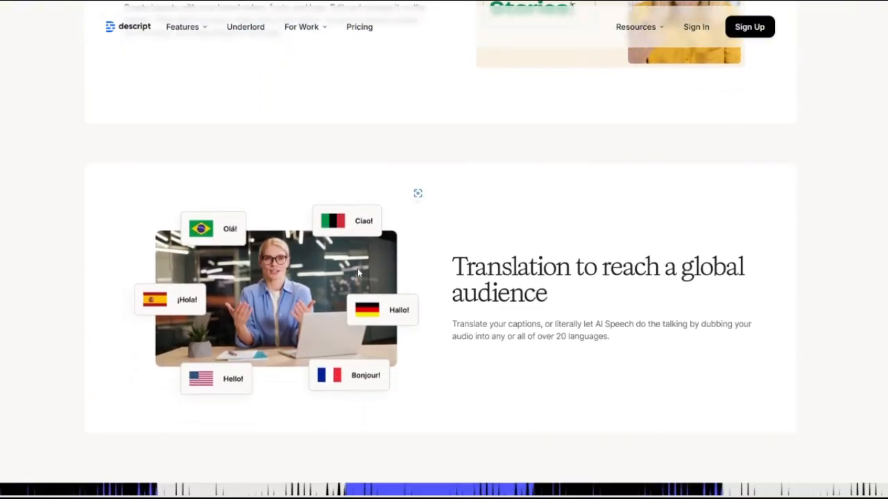
scroll(358, 270, down, 4)
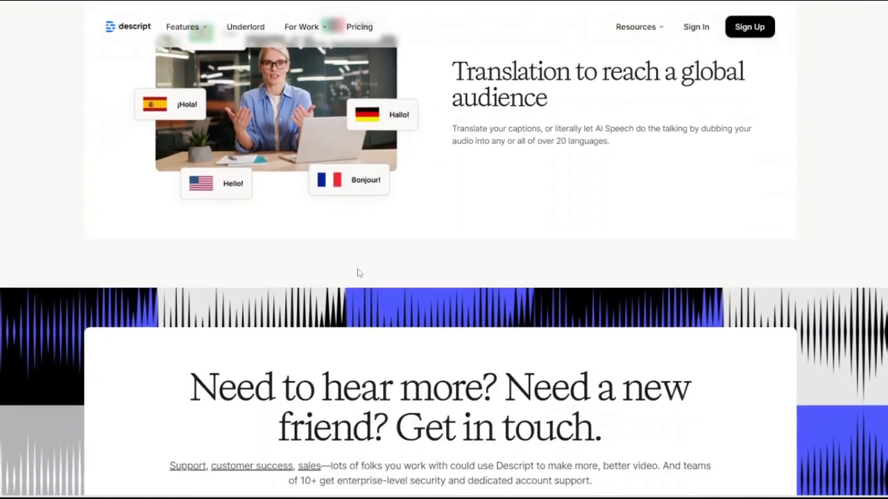
Review the demo request section, the "Explore more ways to use Descript" use cases and the frequently asked questions.
scroll(358, 272, down, 6)
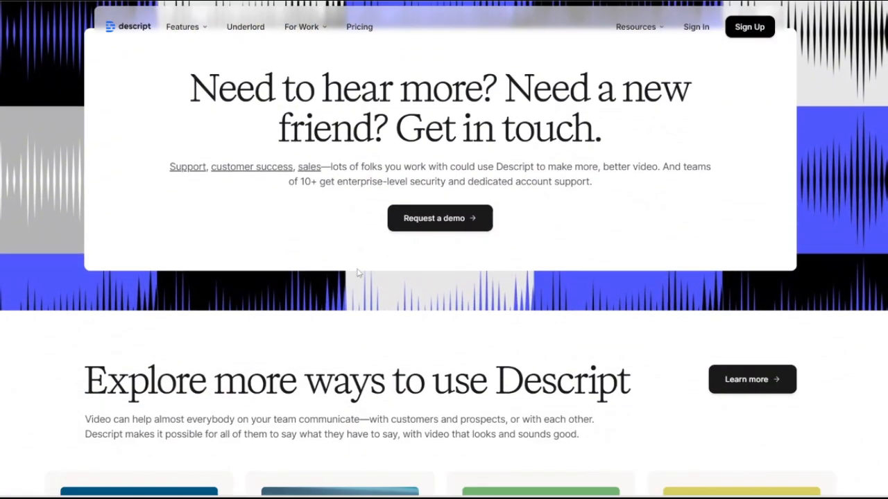
scroll(362, 269, down, 2)
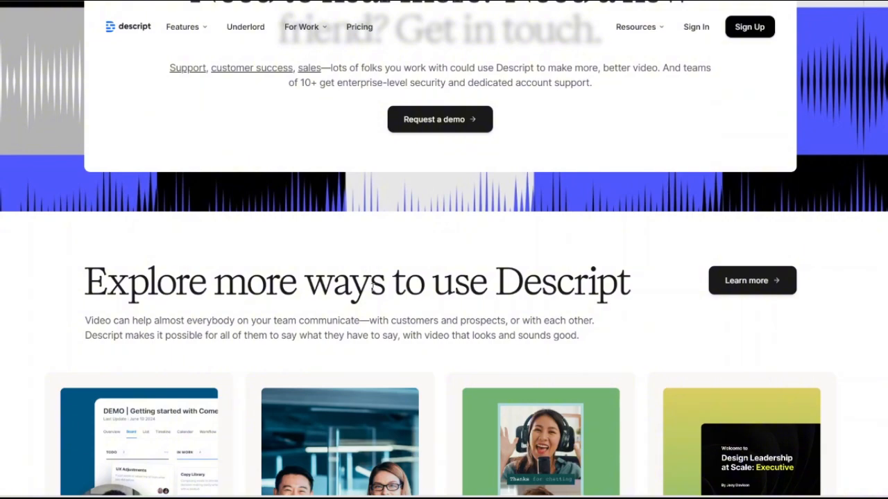
scroll(371, 287, down, 4)
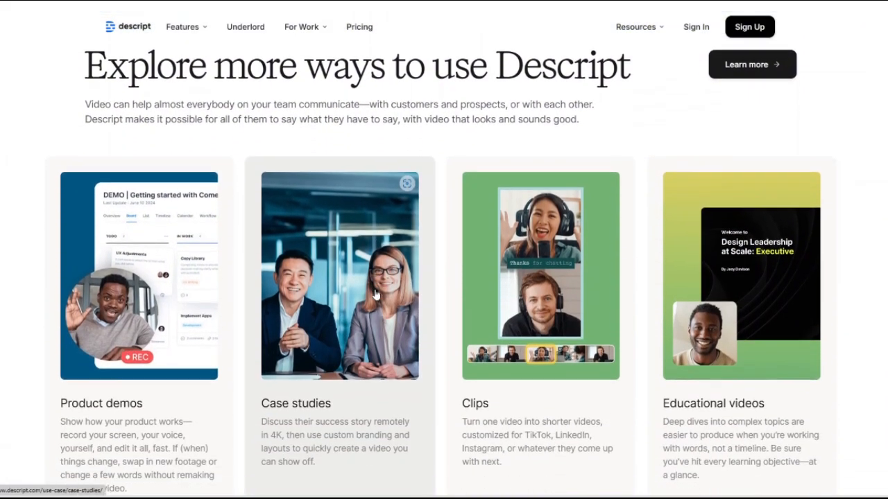
scroll(376, 295, down, 2)
scroll(375, 295, down, 4)
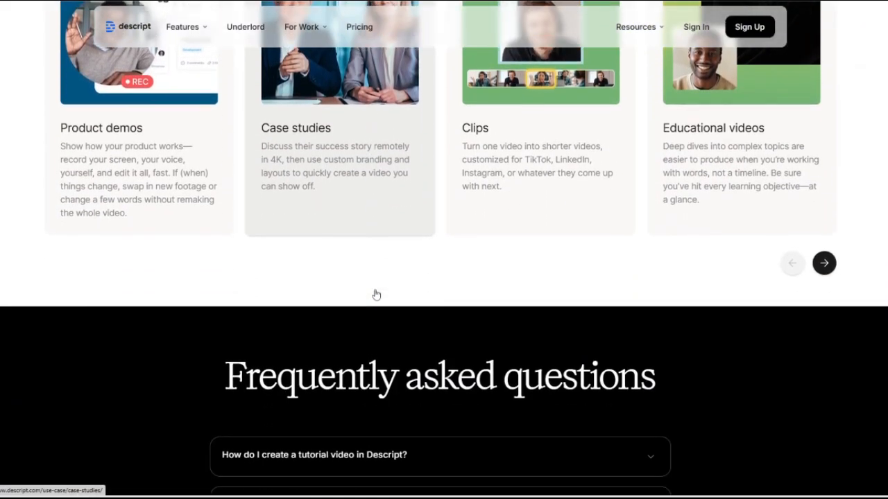
scroll(375, 293, down, 2)
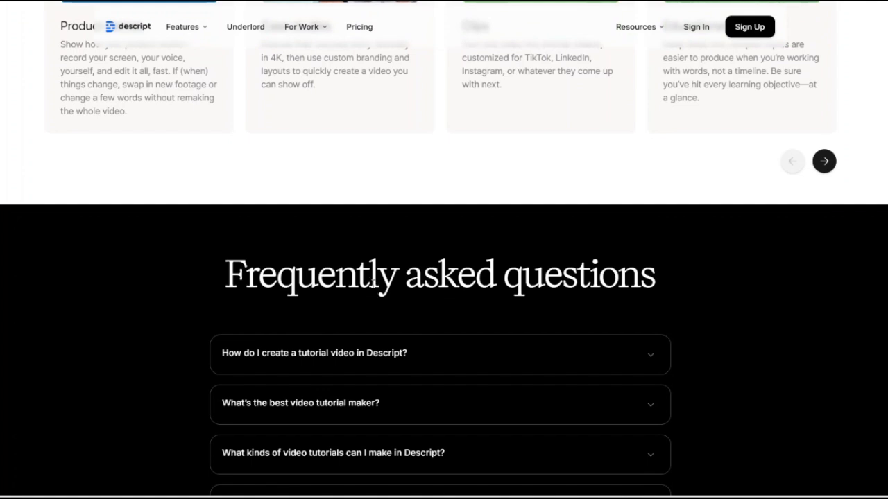
scroll(373, 282, down, 3)
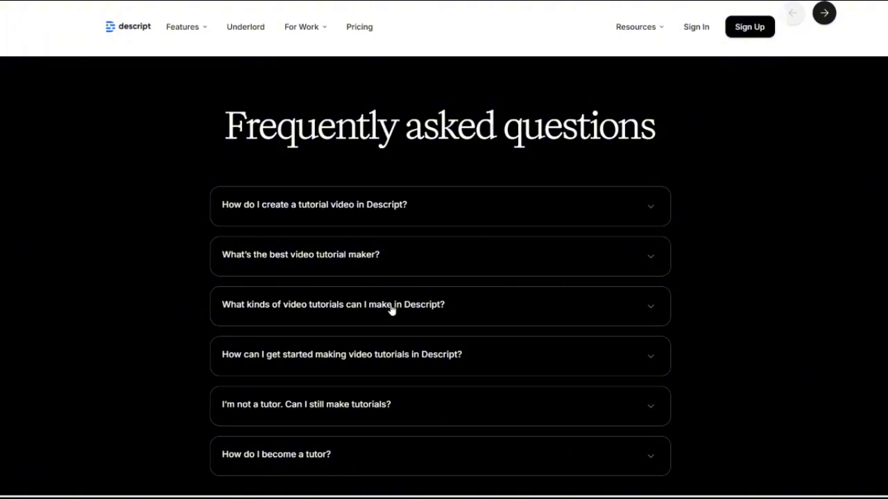
Look through the remaining frequently asked questions and compare the Hobbyist, Creator and Business pricing plans.
scroll(495, 326, down, 3)
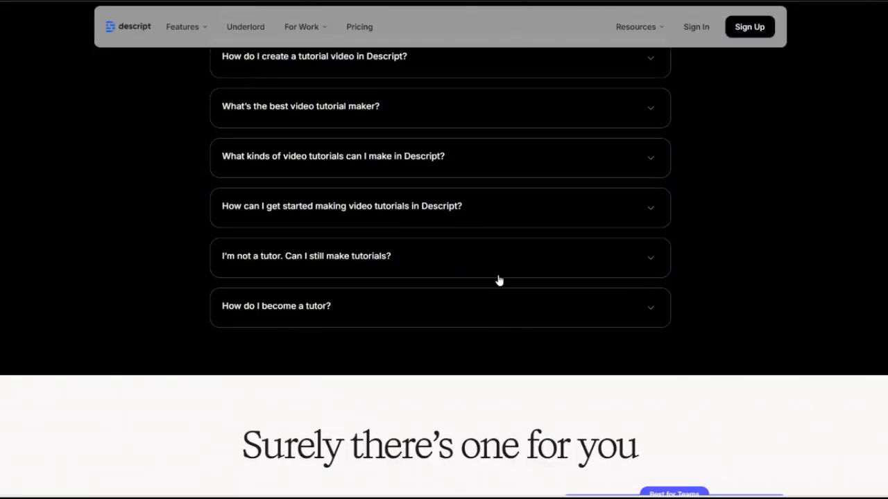
scroll(500, 281, down, 1)
scroll(504, 285, down, 2)
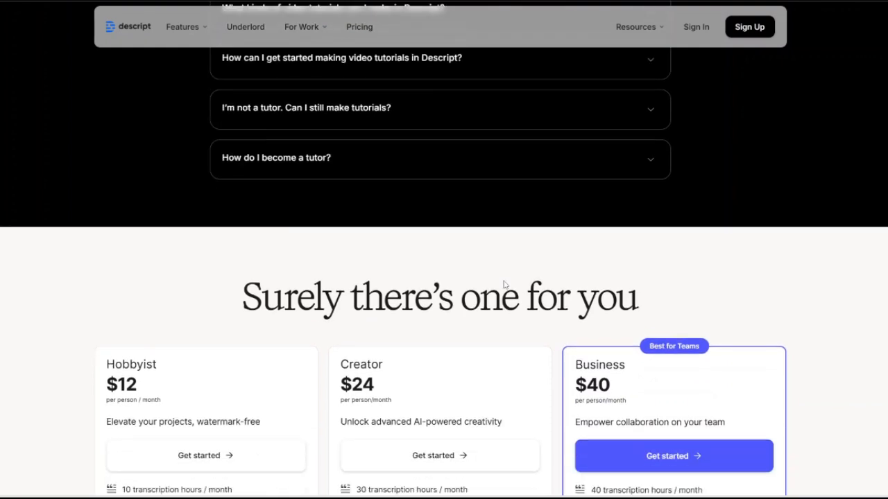
scroll(501, 274, down, 2)
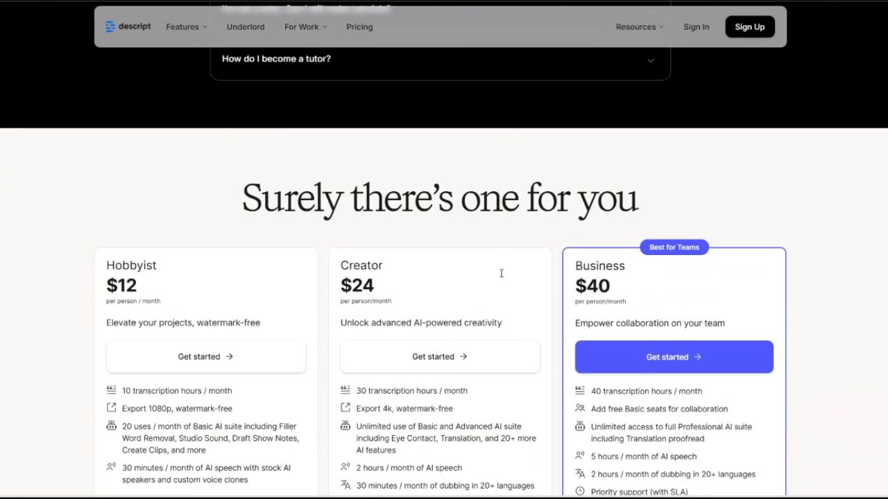
scroll(525, 273, down, 6)
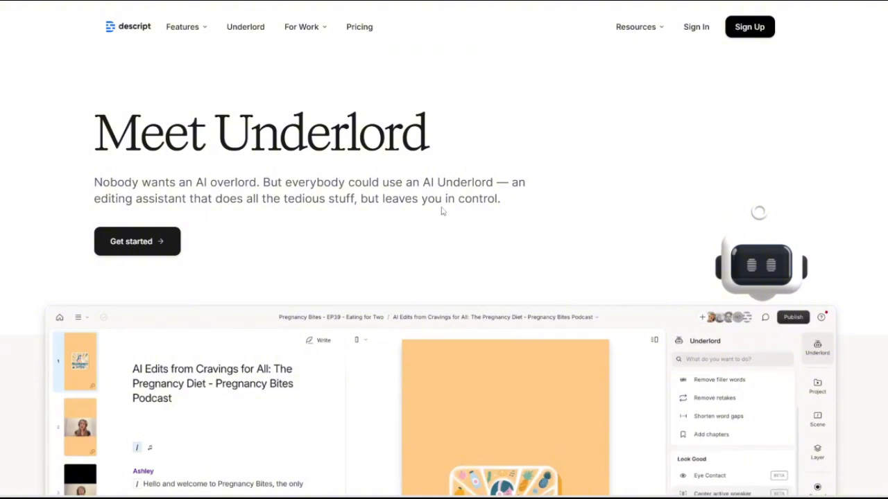
Switch to Descript's Underlord page and examine the editor preview with its AI tool list, down to the "Sound good" section.
scroll(451, 264, down, 1)
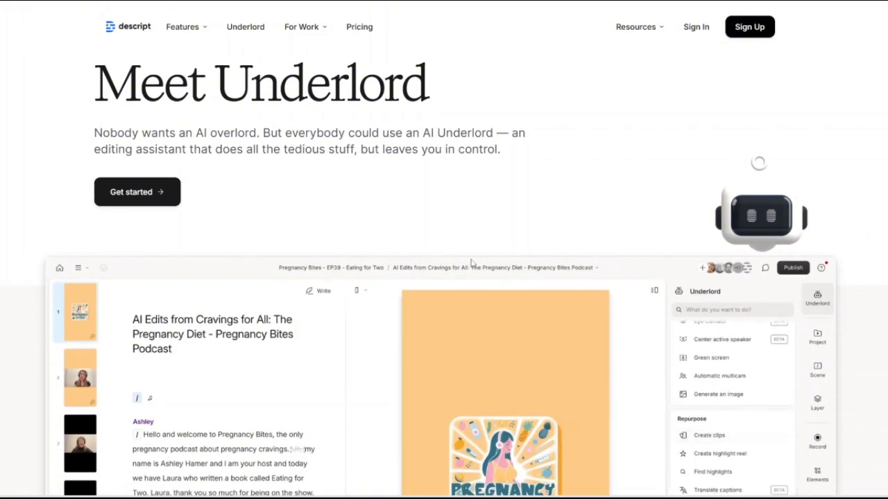
scroll(454, 264, down, 4)
scroll(461, 254, down, 3)
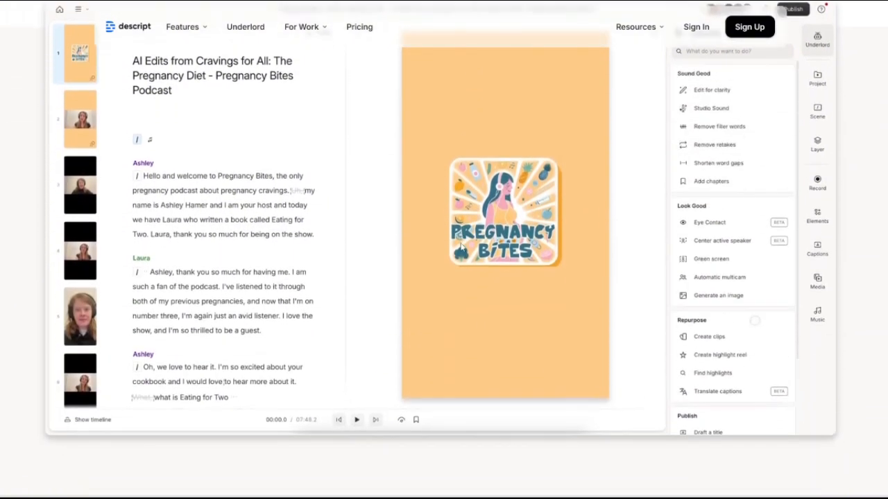
scroll(462, 248, down, 4)
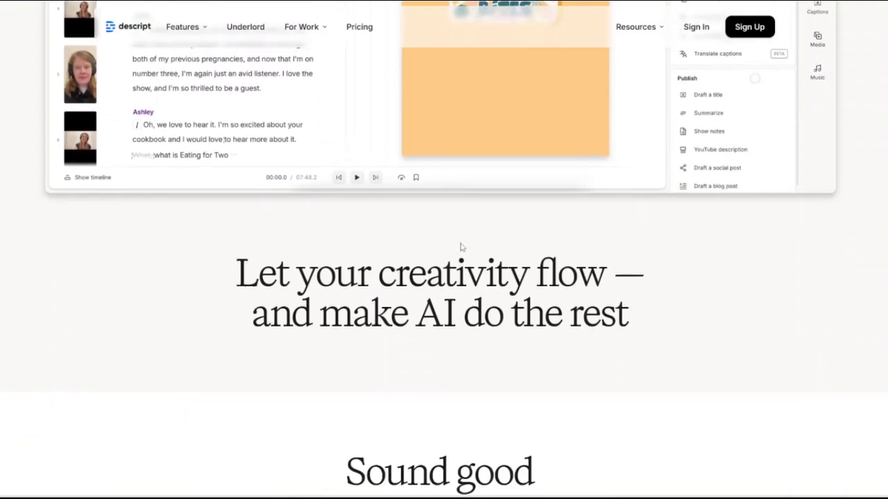
scroll(457, 241, down, 2)
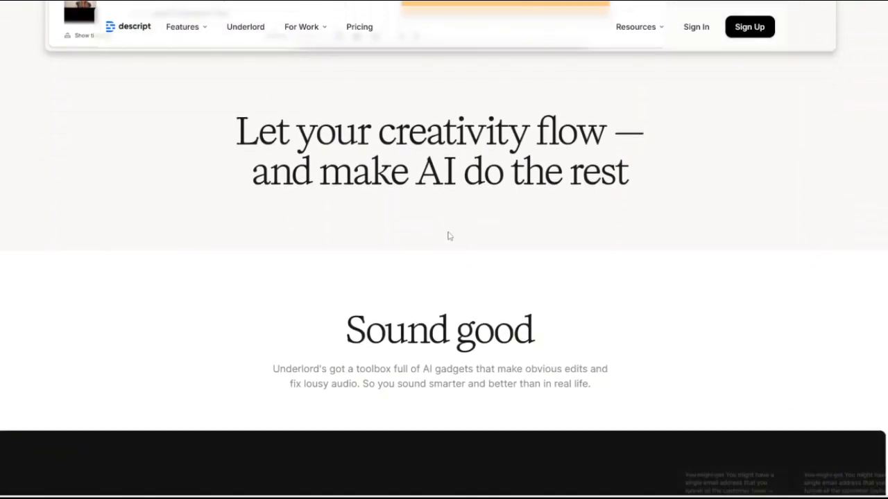
scroll(453, 240, down, 1)
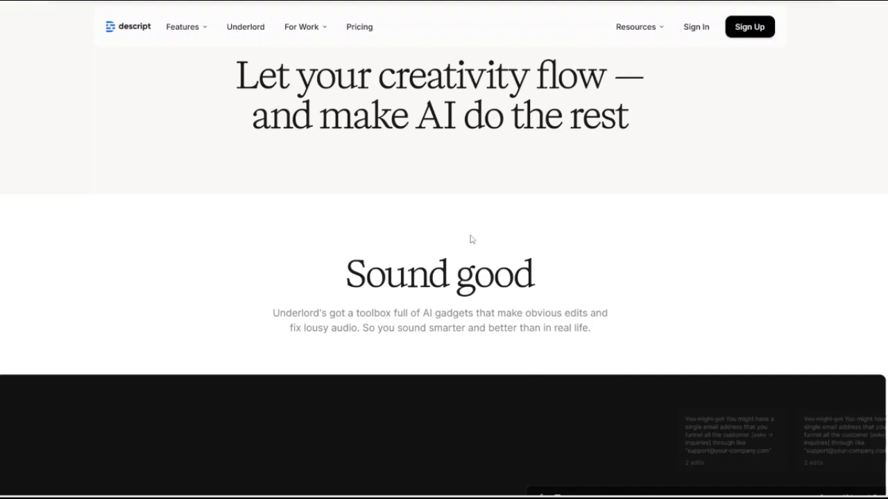
Review the Edit for Clarity feature in the "Sound good" section, continuing to the "Look good" heading.
scroll(469, 238, down, 4)
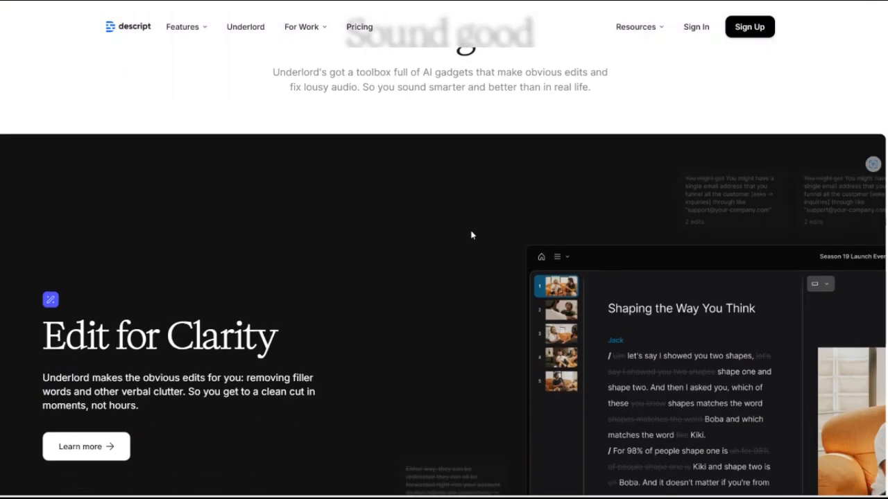
scroll(471, 230, down, 2)
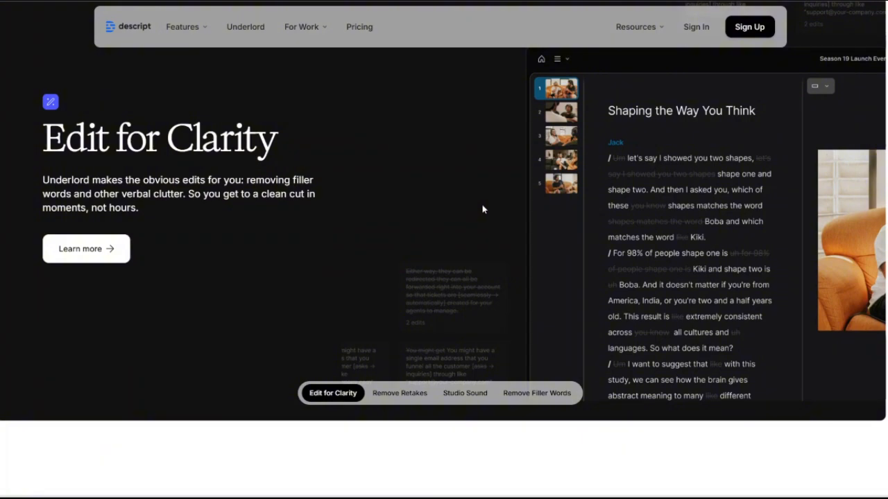
scroll(502, 206, down, 5)
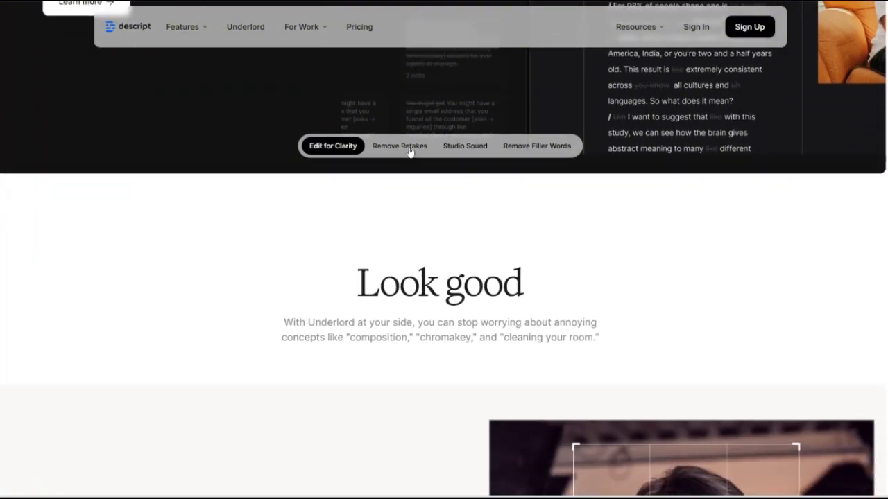
Show the Remove Retakes and Studio Sound features in the "Sound good" section.
click(412, 151)
scroll(468, 262, up, 3)
scroll(458, 323, up, 1)
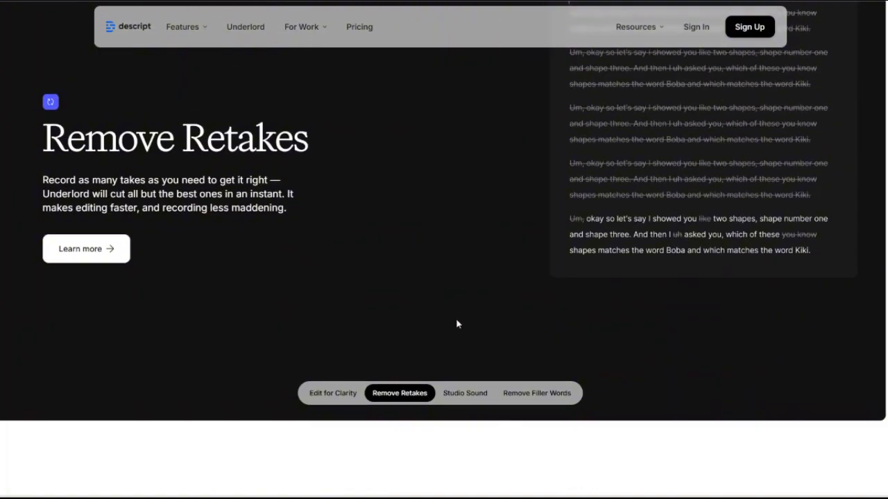
click(464, 444)
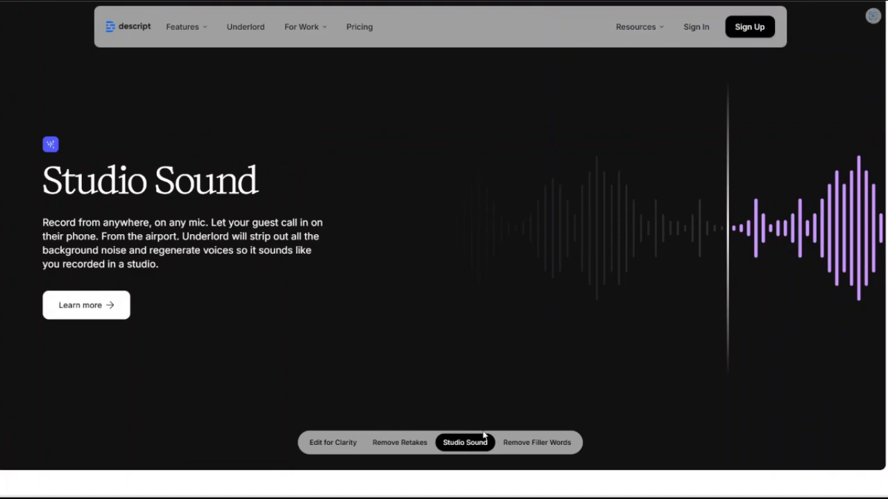